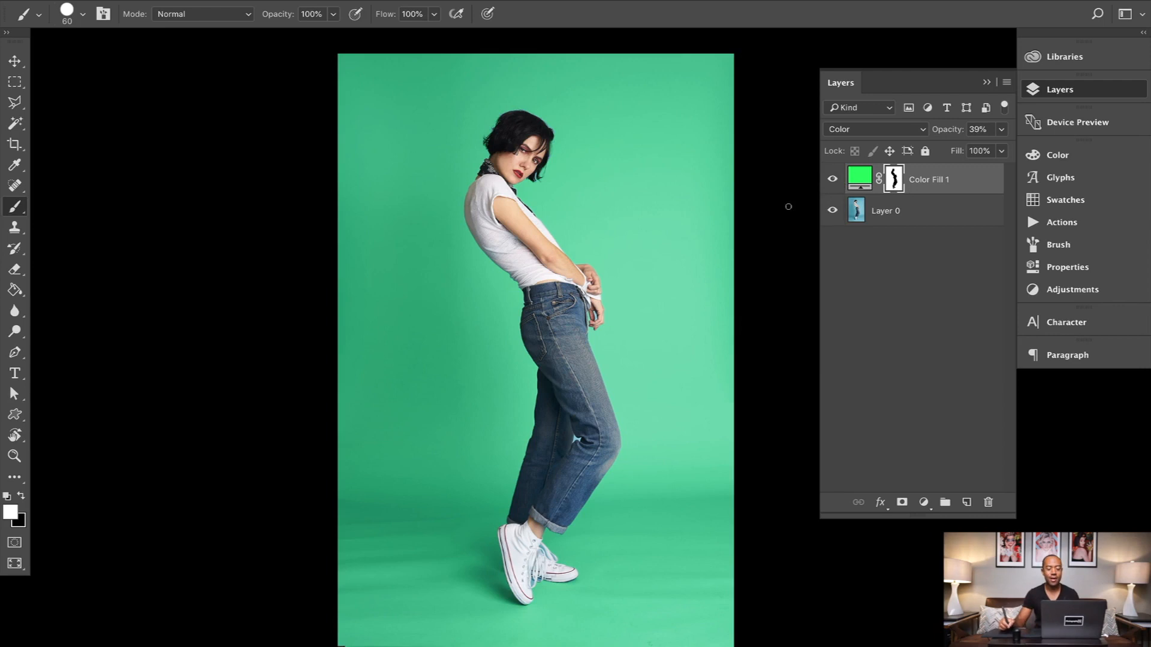
Step: Select Layer 0 and hide the Color Fill 1 layer to reveal the original blue backdrop
{"action": "left_click", "coordinate": [862, 210]}
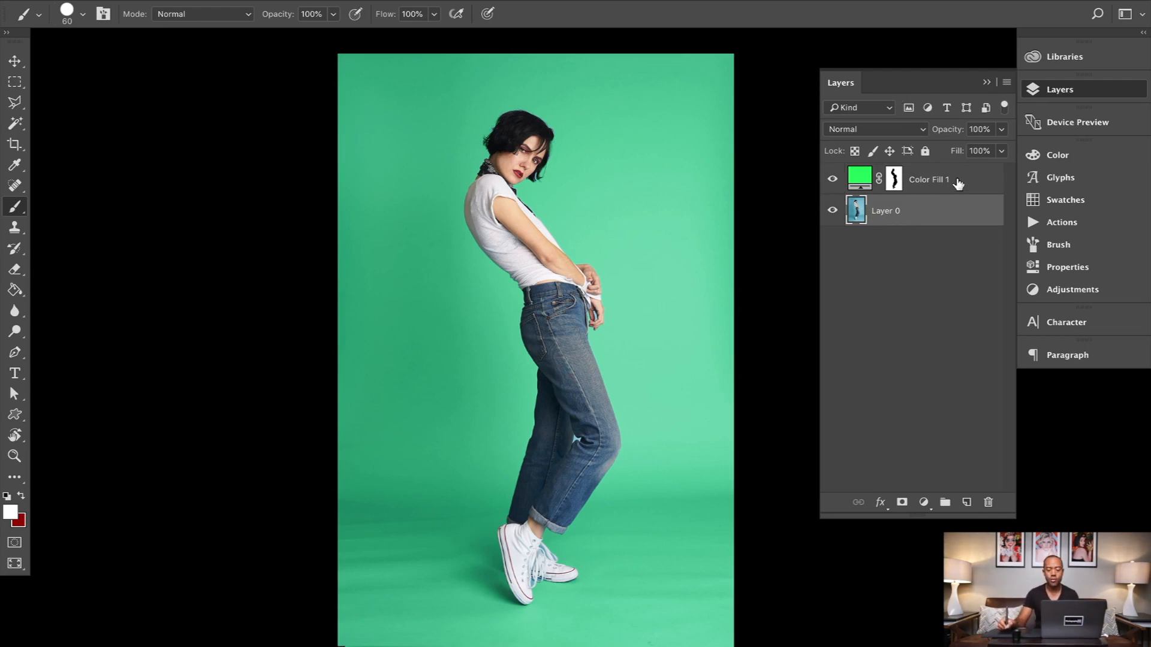
{"action": "left_click", "coordinate": [938, 177]}
{"action": "left_click", "coordinate": [897, 217]}
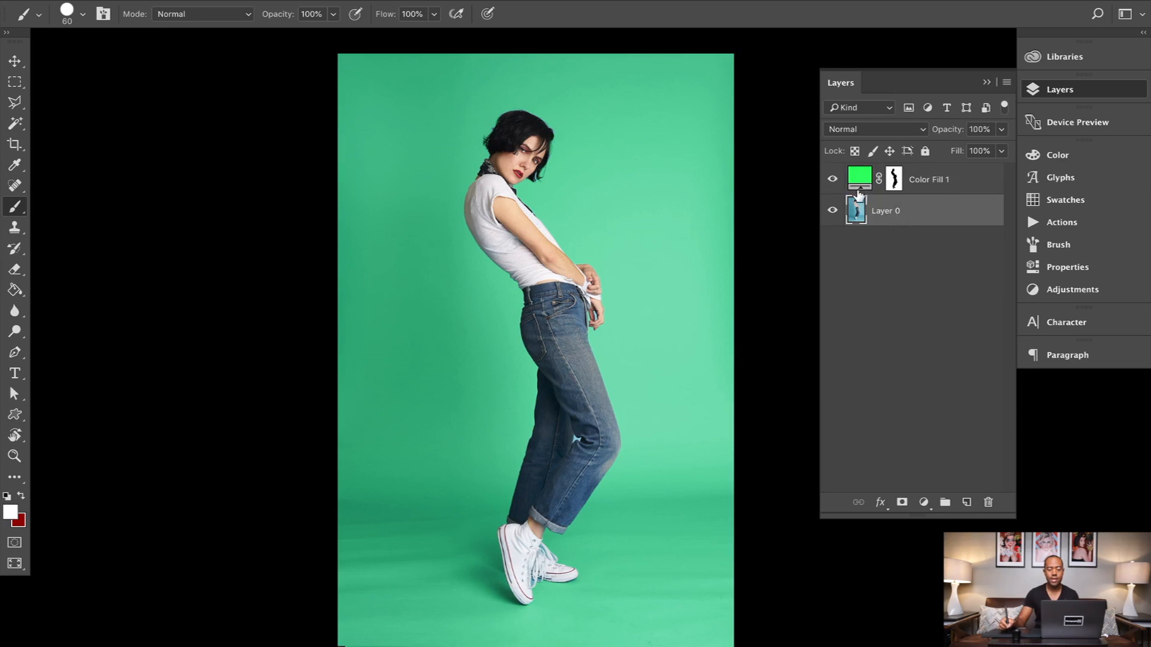
{"action": "left_click", "coordinate": [833, 178]}
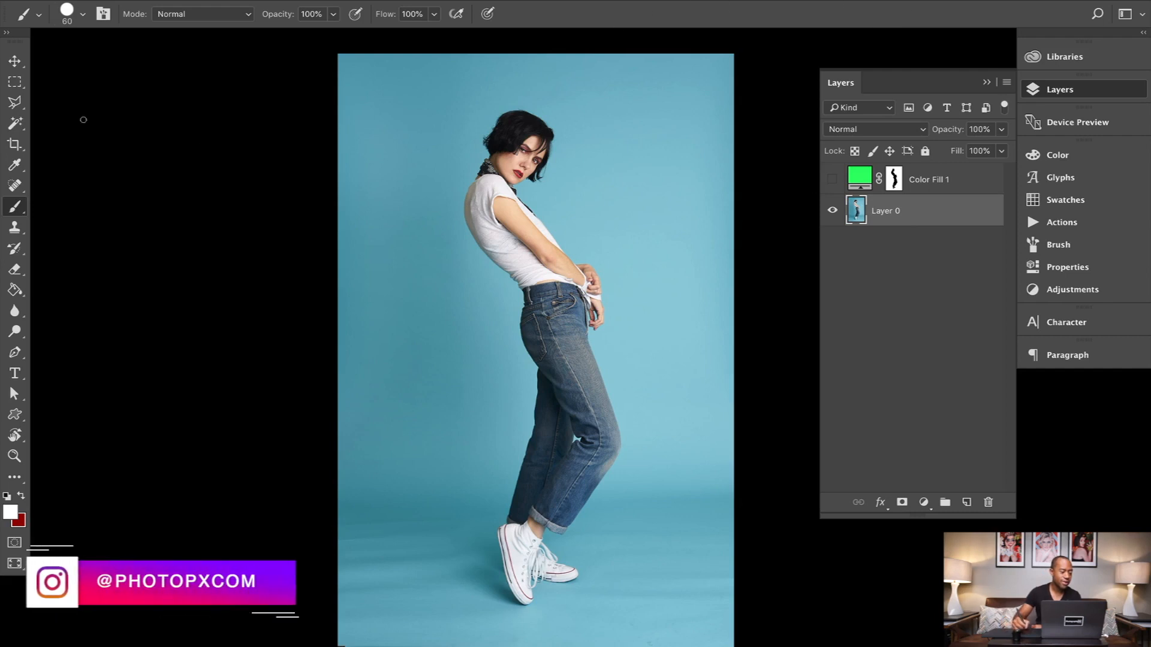
Step: Select the blue backdrop around the woman with the Magic Wand, adding the area in front of her to the selection
{"action": "left_click", "coordinate": [20, 123]}
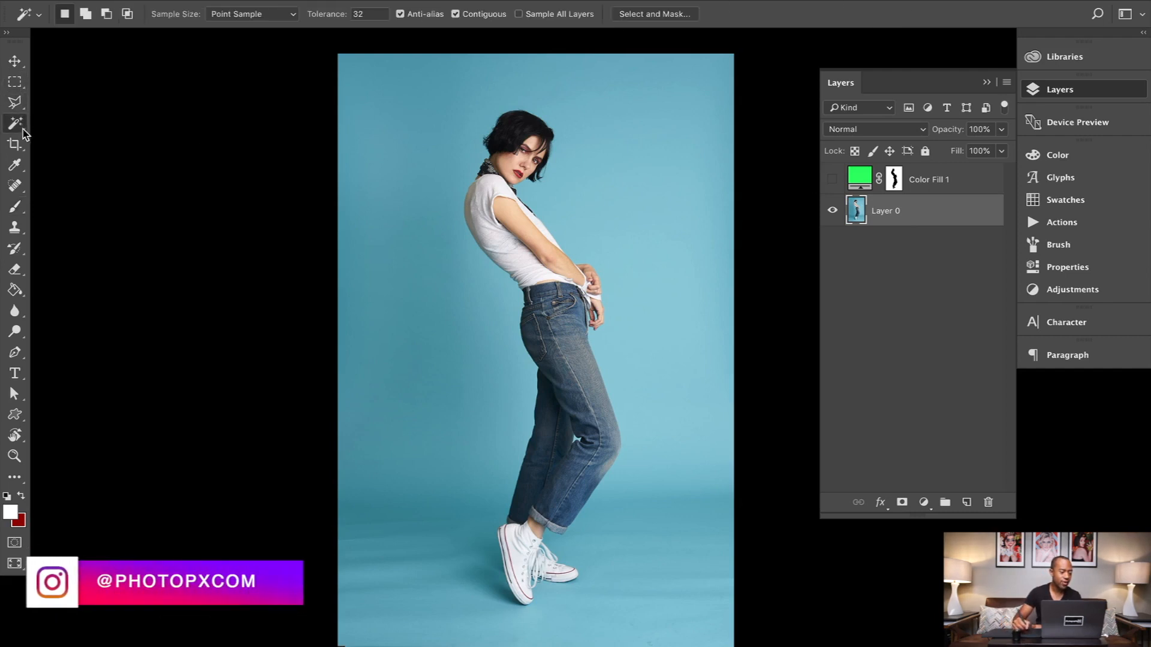
{"action": "left_click", "coordinate": [66, 136]}
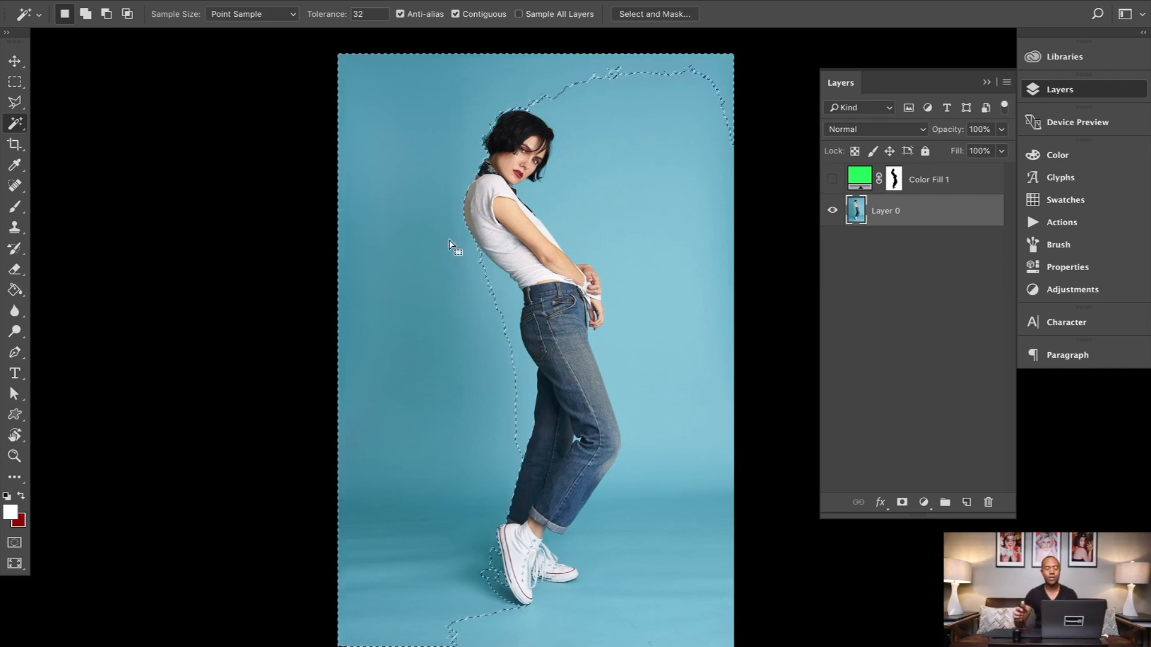
{"action": "key", "text": "shift"}
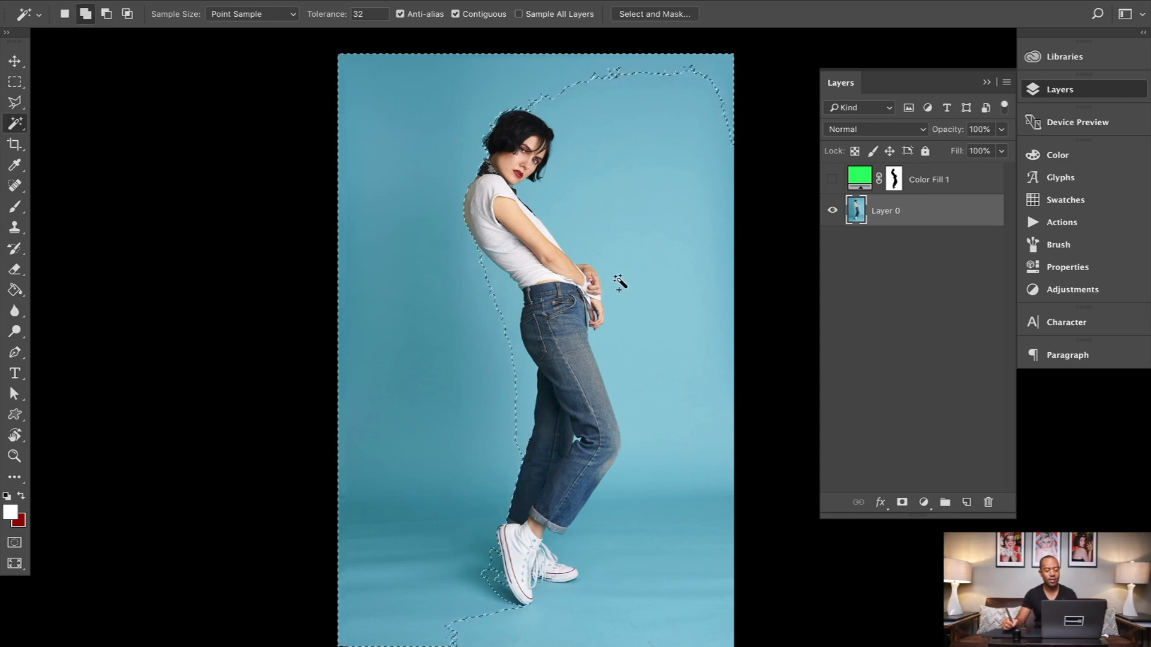
{"action": "left_click", "coordinate": [639, 247], "text": "shift"}
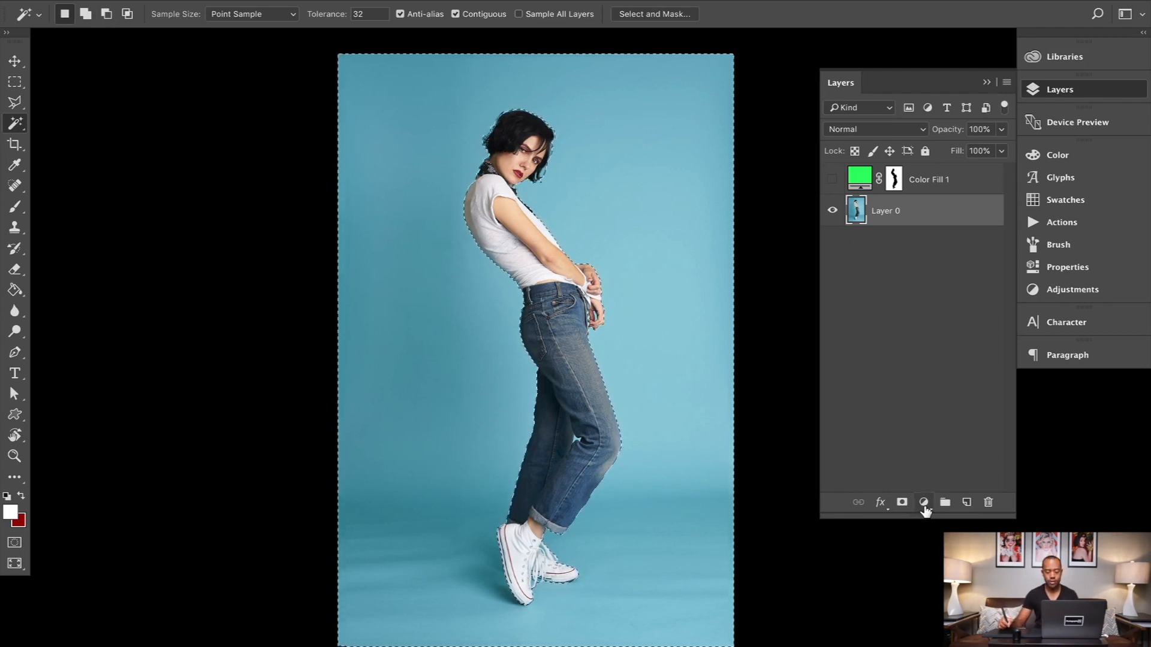
Step: Add a Solid Color fill layer over the selected backdrop and choose a green hue for it
{"action": "left_click", "coordinate": [924, 505]}
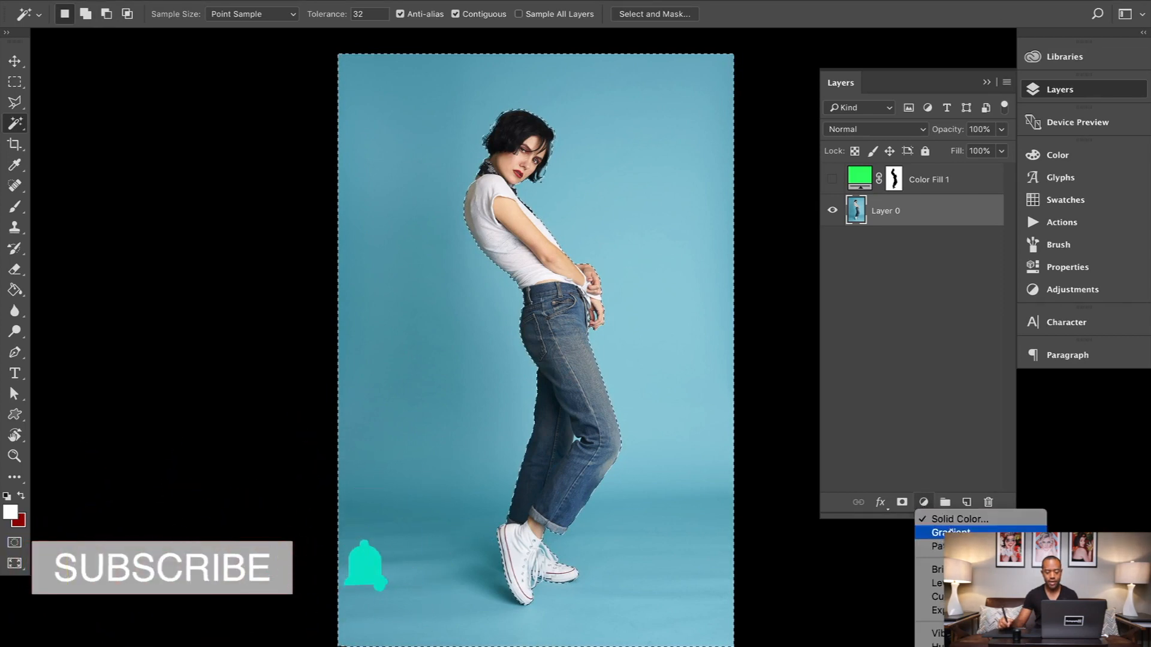
{"action": "left_click", "coordinate": [945, 517]}
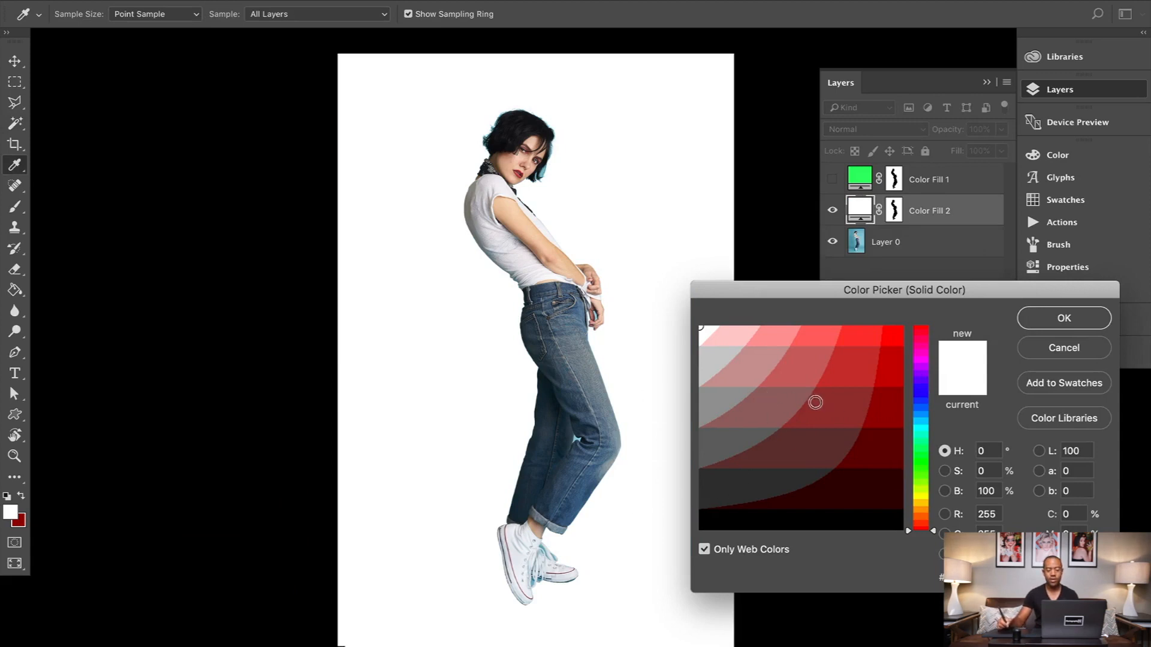
{"action": "left_click", "coordinate": [925, 444]}
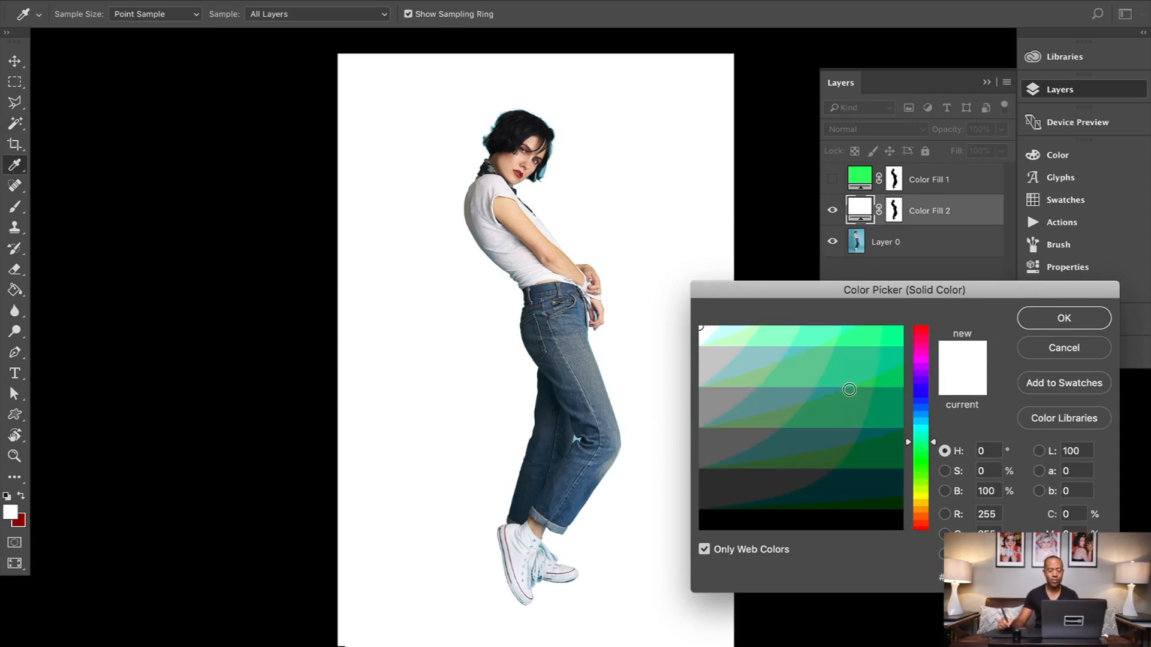
{"action": "left_click", "coordinate": [846, 373]}
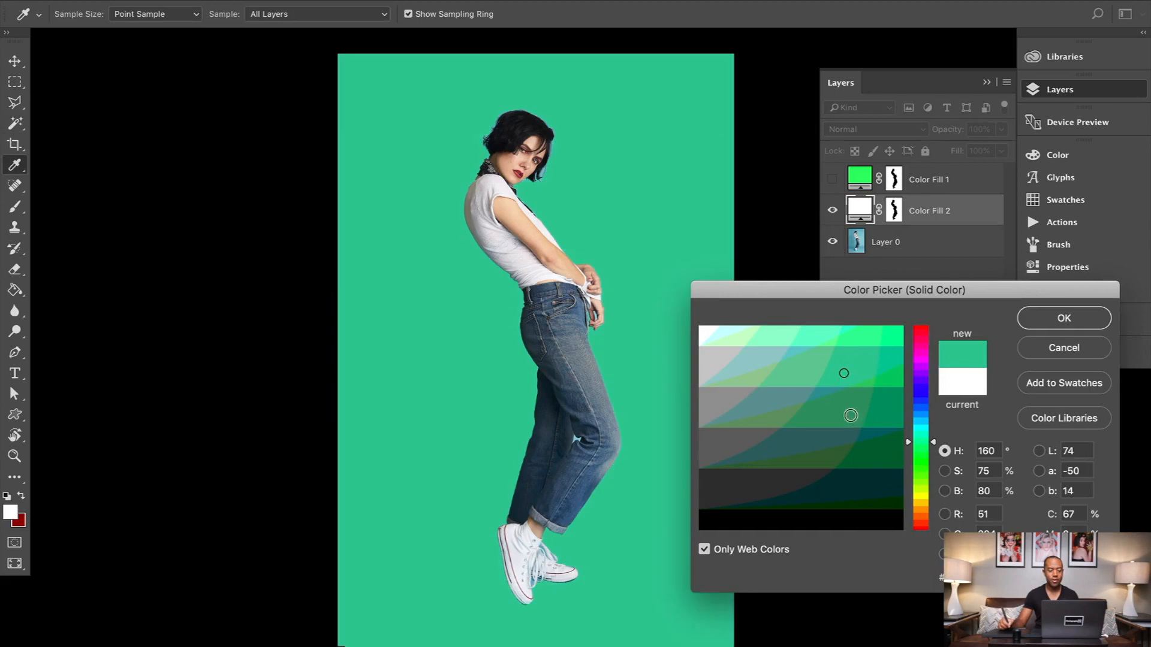
Step: Try brighter, darker and greyer shades for the fill, with and without the Only Web Colors restriction
{"action": "left_click", "coordinate": [845, 405]}
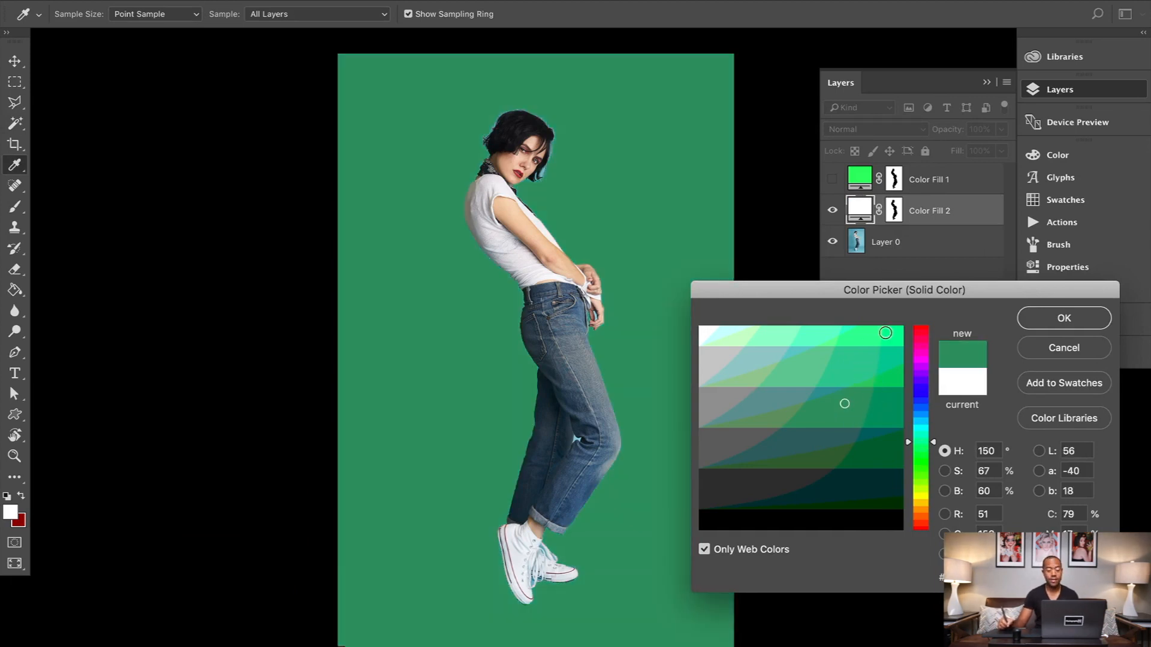
{"action": "left_click", "coordinate": [889, 334]}
{"action": "left_click", "coordinate": [867, 334]}
{"action": "mouse_move", "coordinate": [859, 334]}
{"action": "left_mouse_down"}
{"action": "mouse_move", "coordinate": [766, 328]}
{"action": "mouse_move", "coordinate": [764, 339]}
{"action": "mouse_move", "coordinate": [887, 335]}
{"action": "left_mouse_up"}
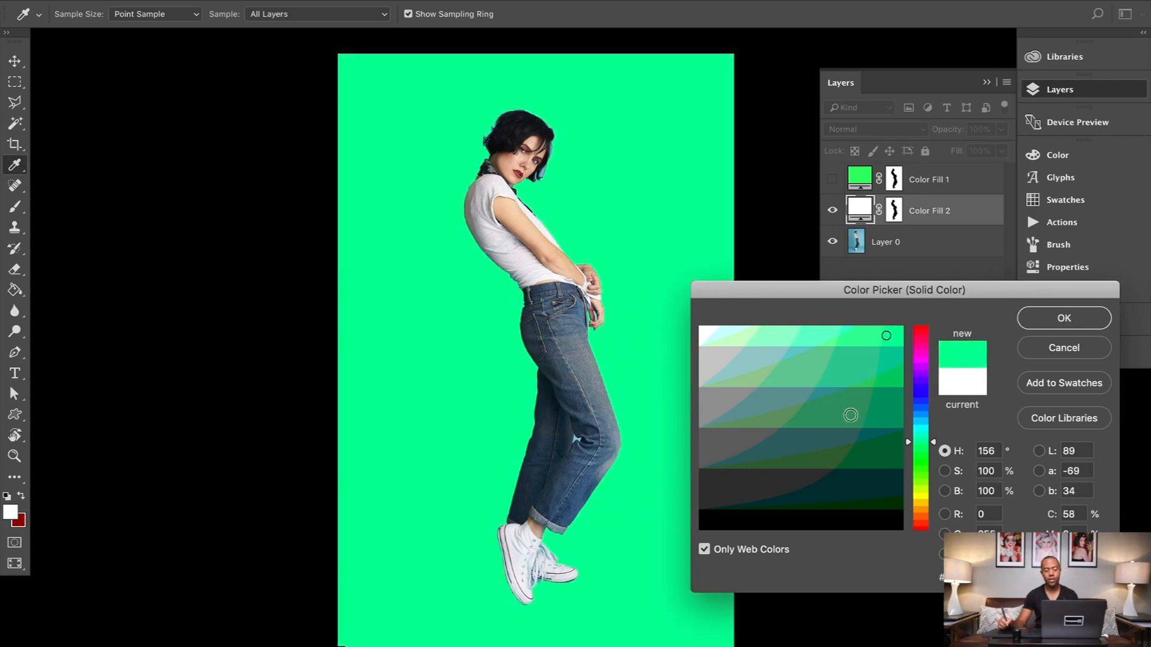
{"action": "left_click", "coordinate": [892, 415]}
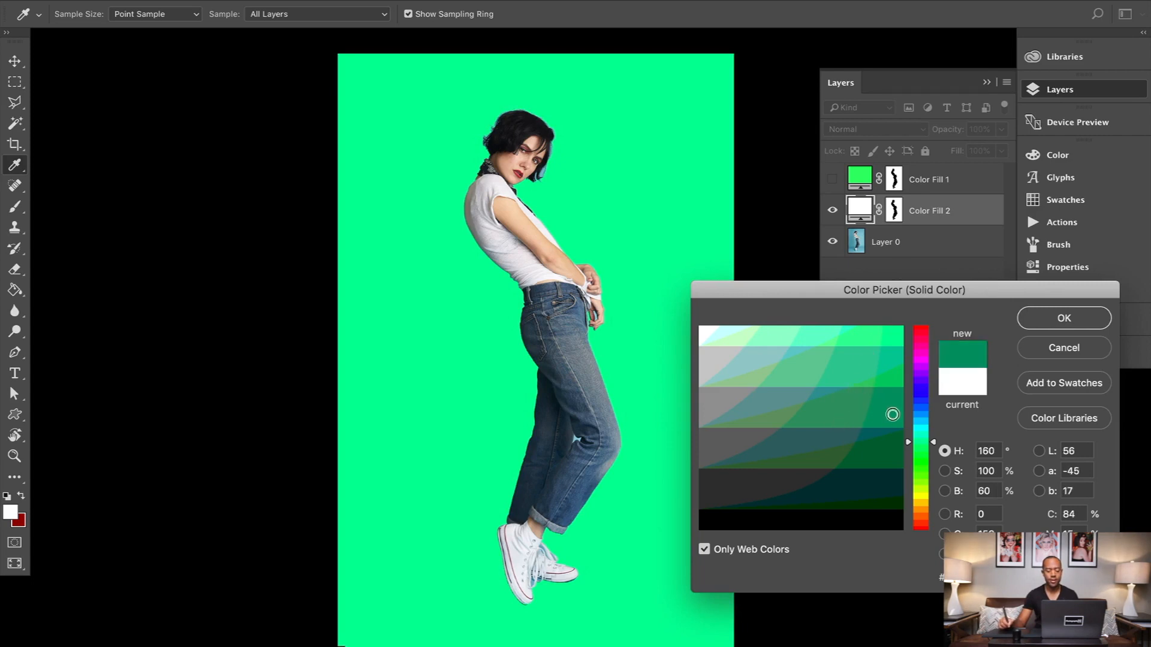
{"action": "left_click", "coordinate": [748, 554]}
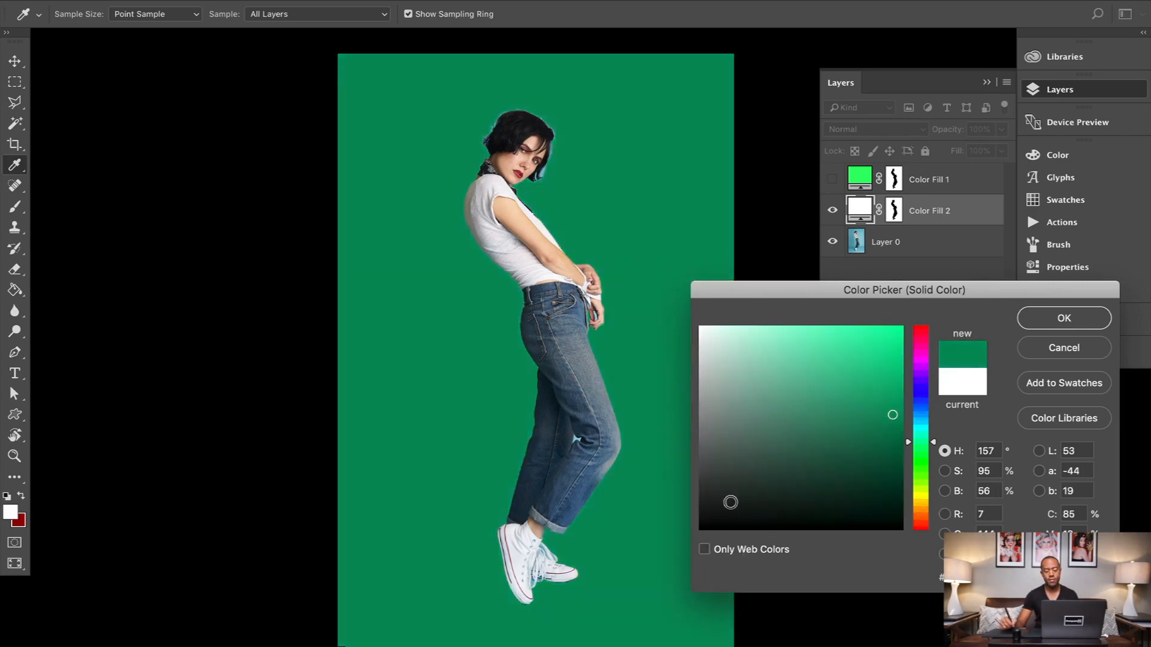
{"action": "left_click", "coordinate": [727, 553]}
{"action": "left_click_drag", "start_coordinate": [858, 407], "coordinate": [756, 406]}
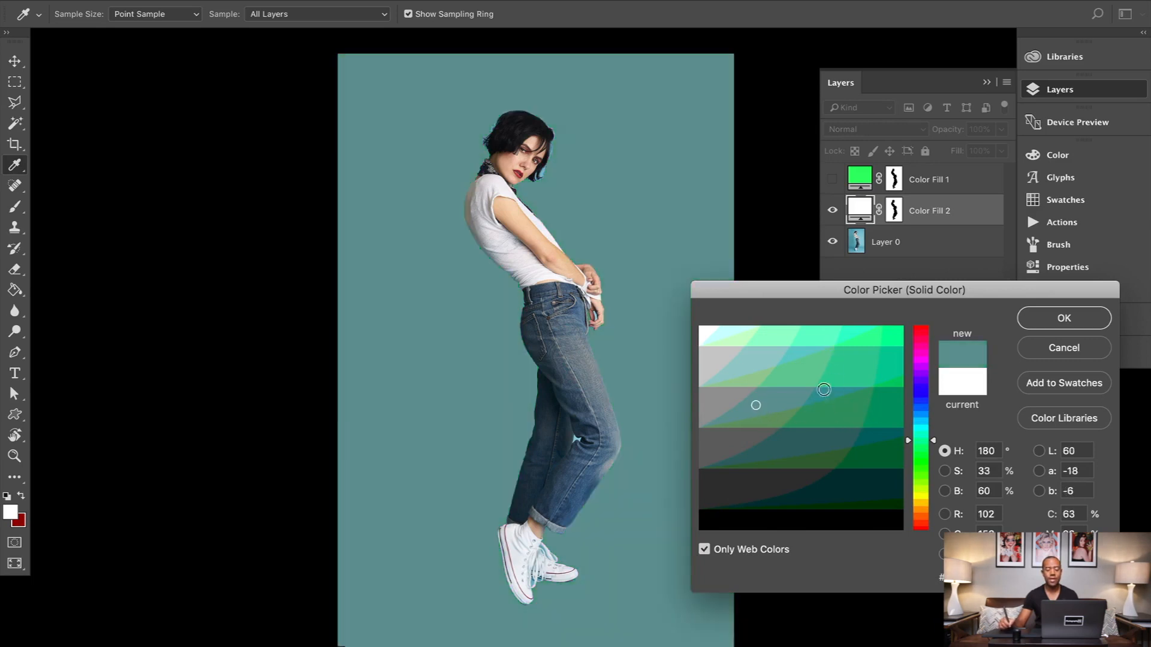
Step: Set the new fill layer's colour to a medium green with hue 150, saturation 67% and brightness 60%
{"action": "left_click", "coordinate": [888, 416]}
{"action": "mouse_move", "coordinate": [883, 416]}
{"action": "left_mouse_down"}
{"action": "mouse_move", "coordinate": [734, 412]}
{"action": "mouse_move", "coordinate": [879, 416]}
{"action": "mouse_move", "coordinate": [888, 447]}
{"action": "mouse_move", "coordinate": [850, 409]}
{"action": "mouse_move", "coordinate": [827, 417]}
{"action": "left_mouse_up"}
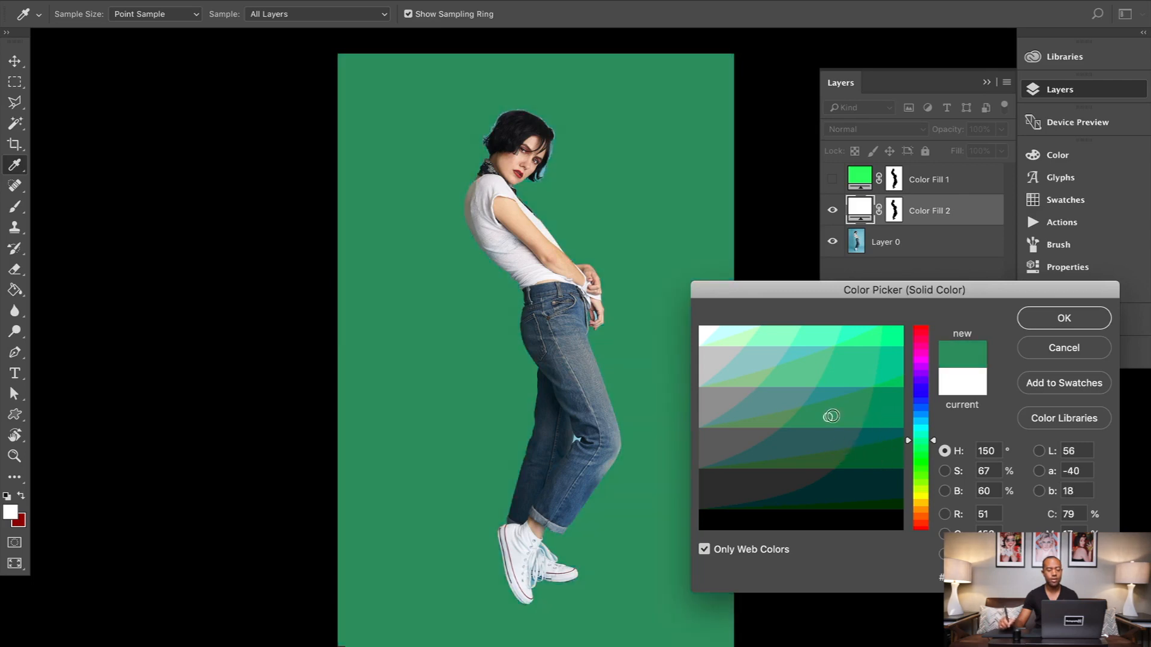
{"action": "left_click", "coordinate": [1064, 321]}
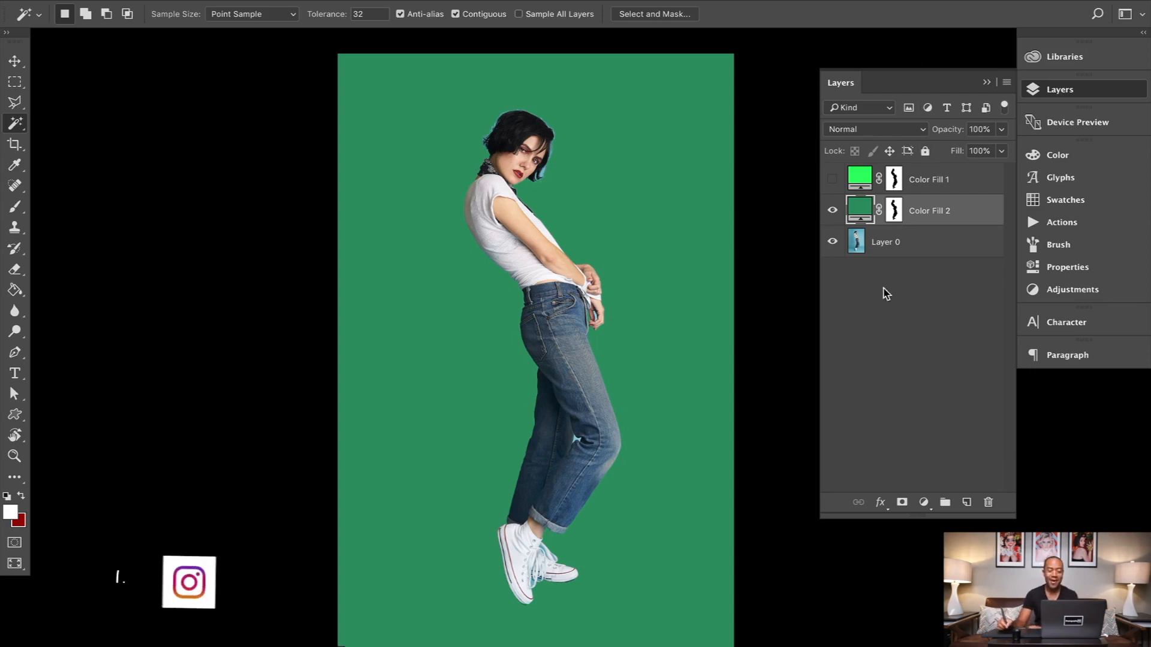
Step: Set the green Color Fill 2 layer's blend mode to Color and toggle its visibility to compare before and after
{"action": "left_click", "coordinate": [874, 130]}
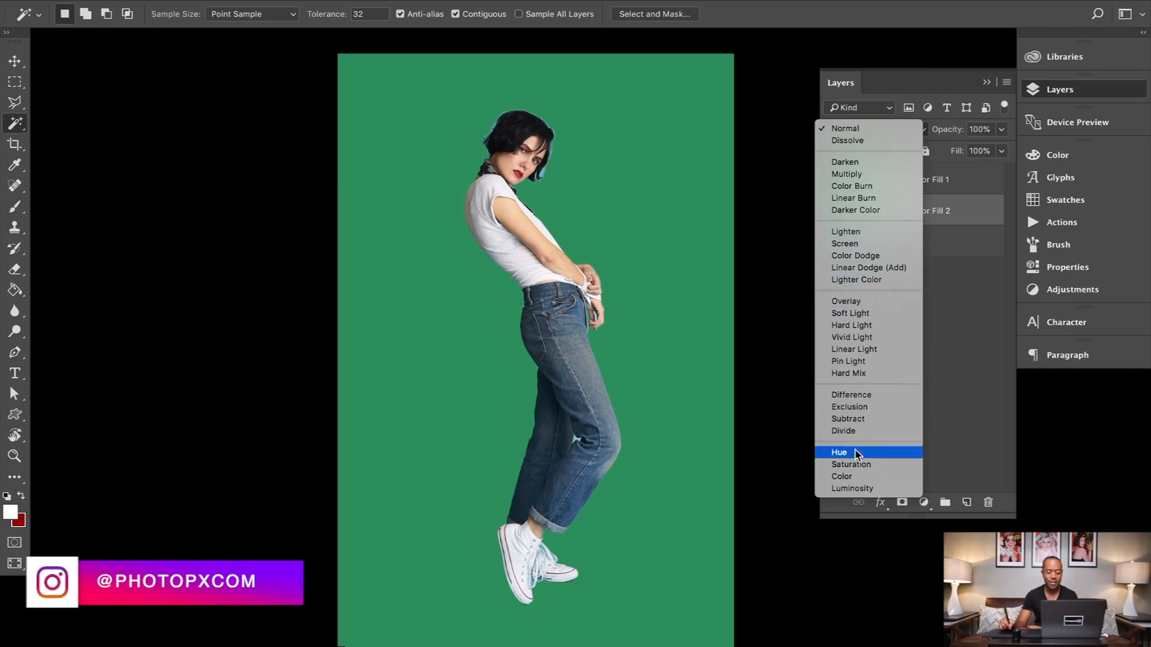
{"action": "left_click", "coordinate": [854, 477]}
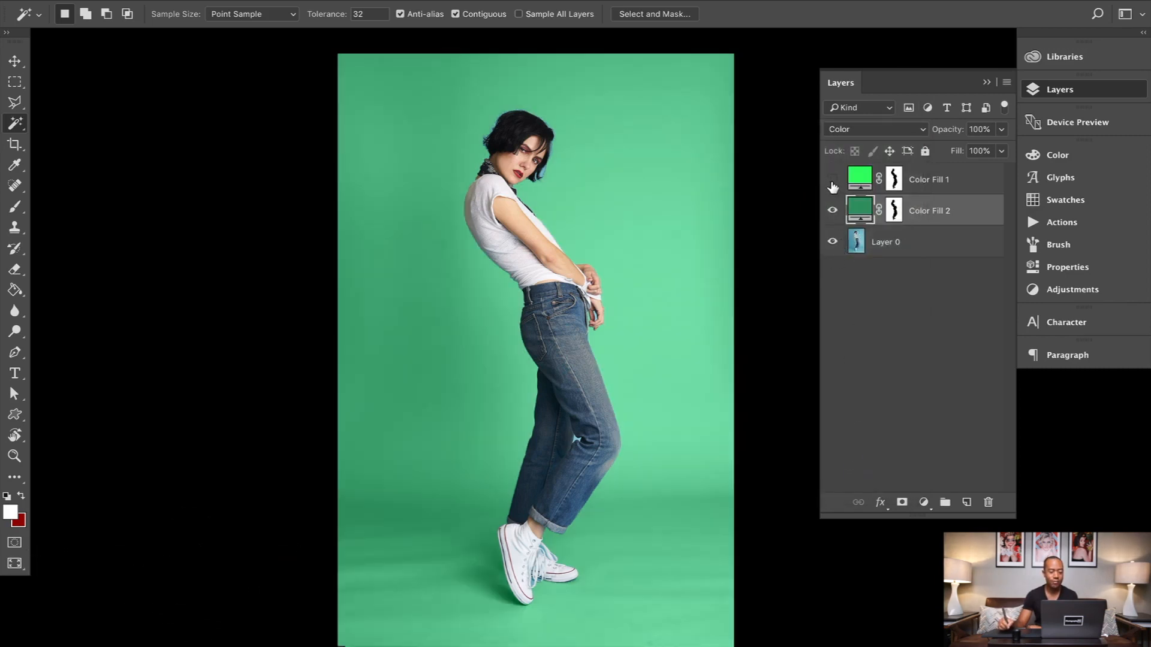
{"action": "left_click", "coordinate": [832, 220]}
{"action": "left_click", "coordinate": [832, 220]}
{"action": "left_click", "coordinate": [832, 222]}
{"action": "left_click", "coordinate": [832, 222]}
{"action": "left_click", "coordinate": [834, 222]}
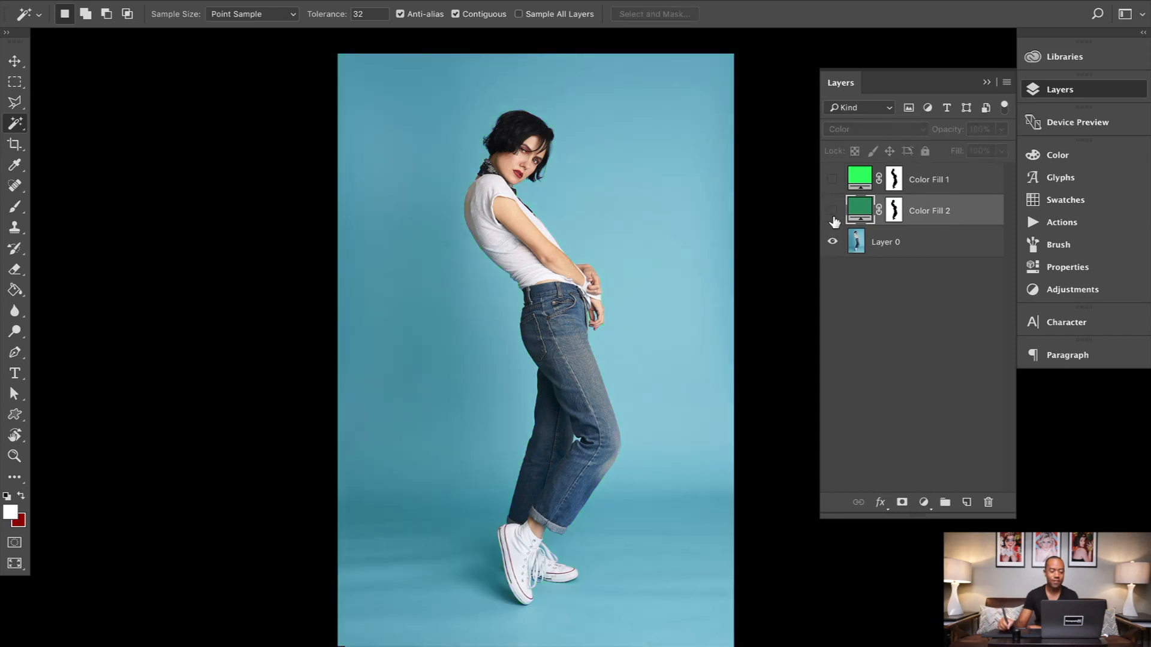
{"action": "left_click", "coordinate": [833, 220]}
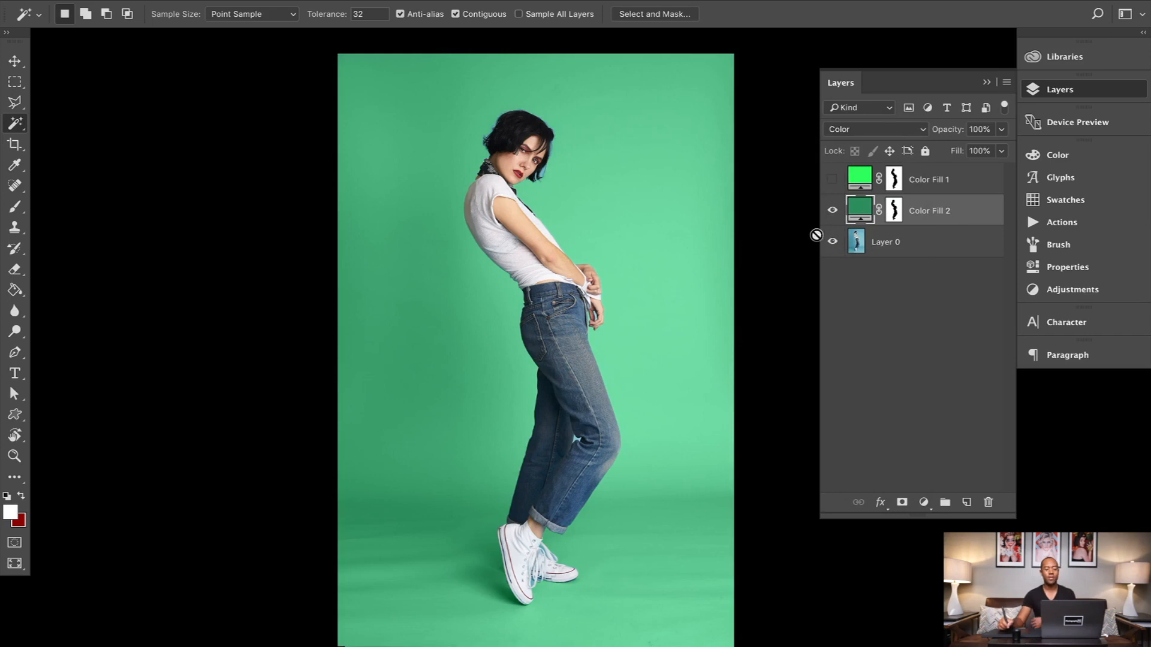
Step: Change the Color Fill 2 colour to a muted violet-blue with hue 240, saturation 33% and brightness 60%
{"action": "double_click", "coordinate": [860, 211]}
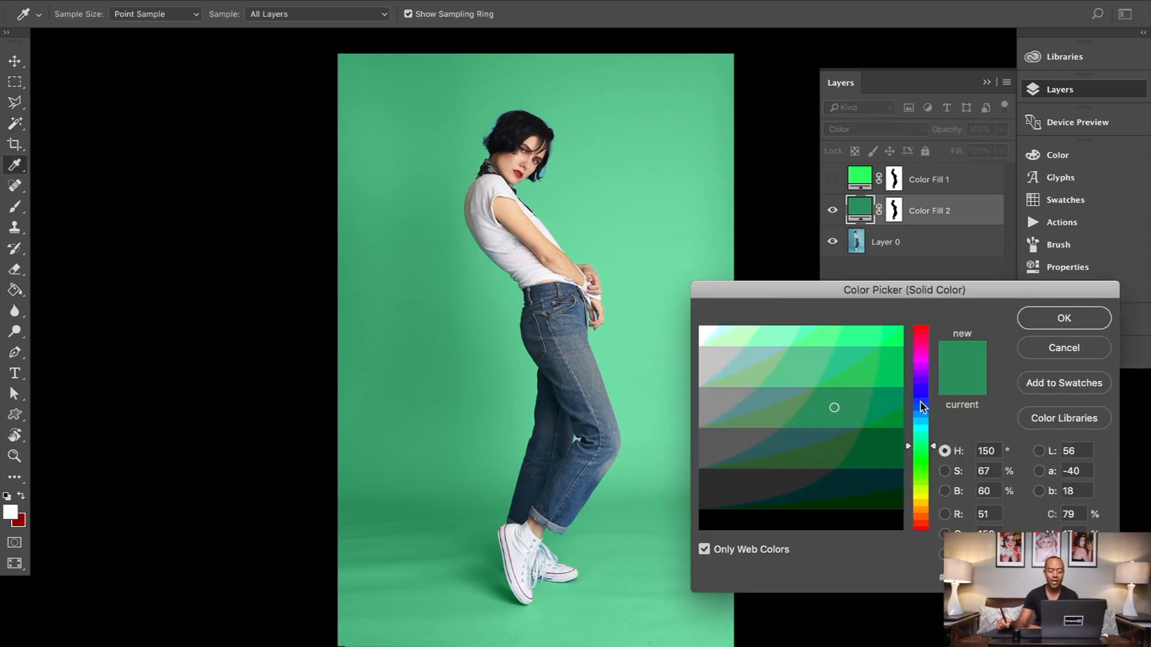
{"action": "left_click", "coordinate": [919, 381]}
{"action": "left_click", "coordinate": [889, 433]}
{"action": "left_click", "coordinate": [873, 408]}
{"action": "left_click", "coordinate": [826, 414]}
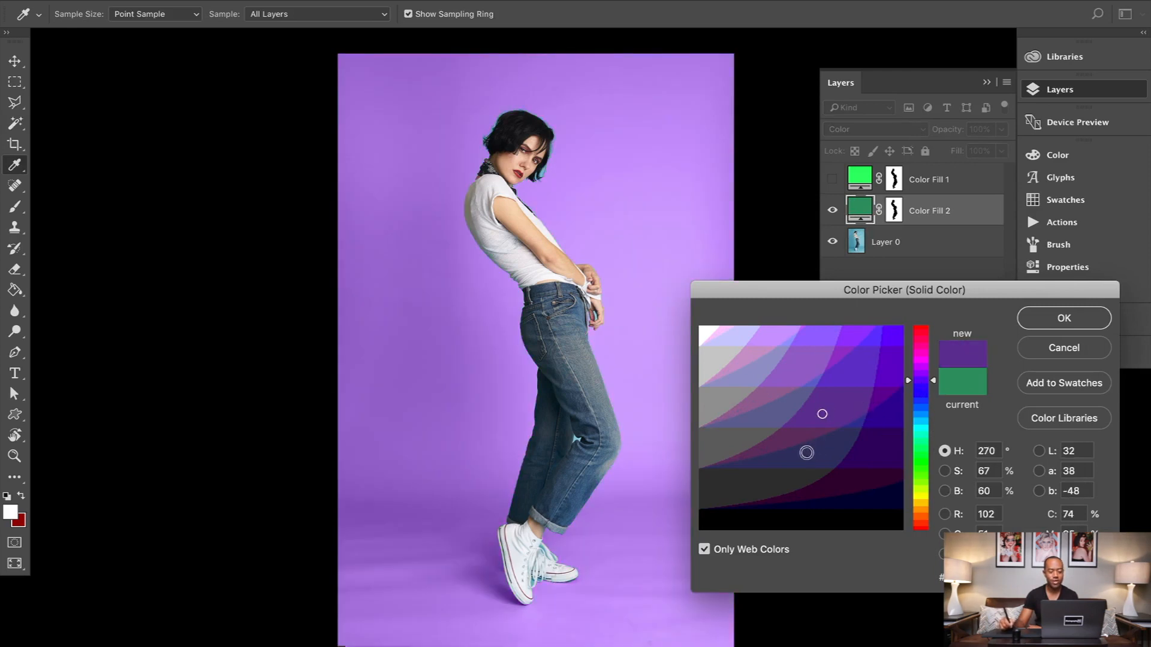
{"action": "left_click", "coordinate": [779, 417]}
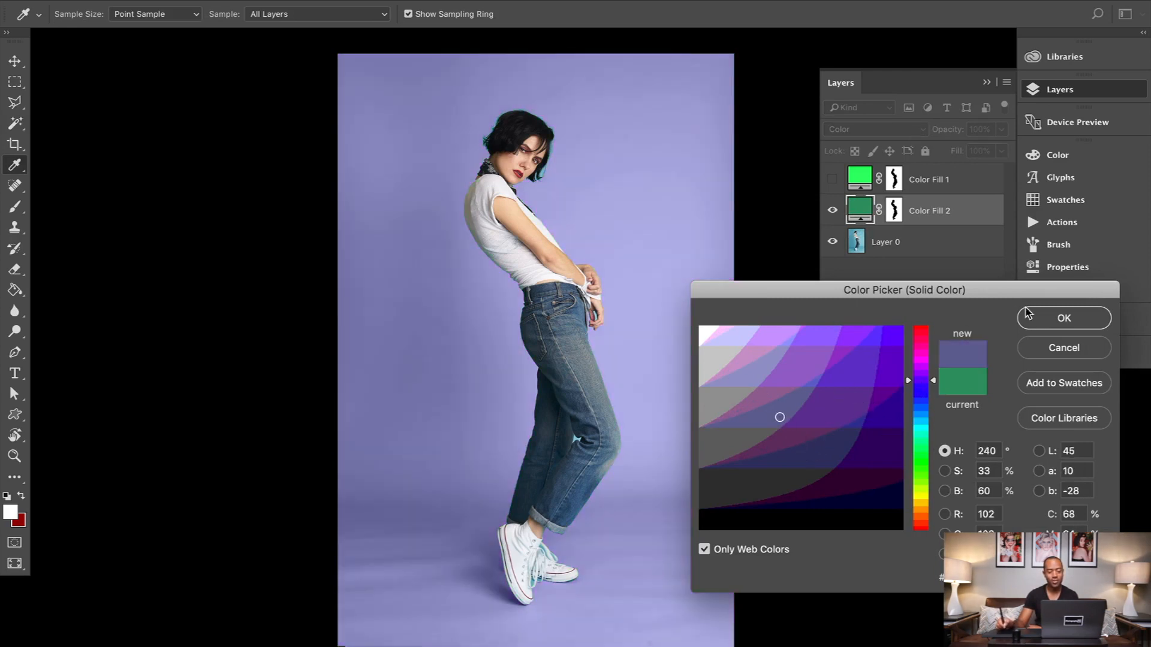
{"action": "left_click", "coordinate": [1064, 318]}
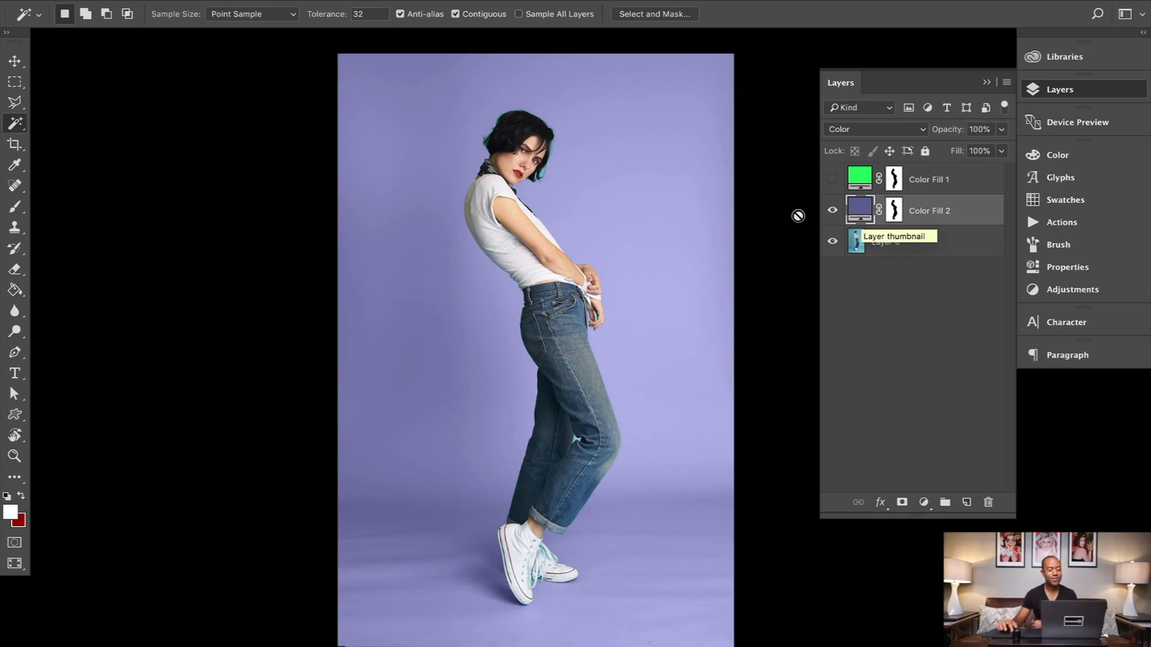
Step: Select Layer 0 and examine the edges of the woman's hair against the recoloured backdrop up close
{"action": "left_click", "coordinate": [521, 177]}
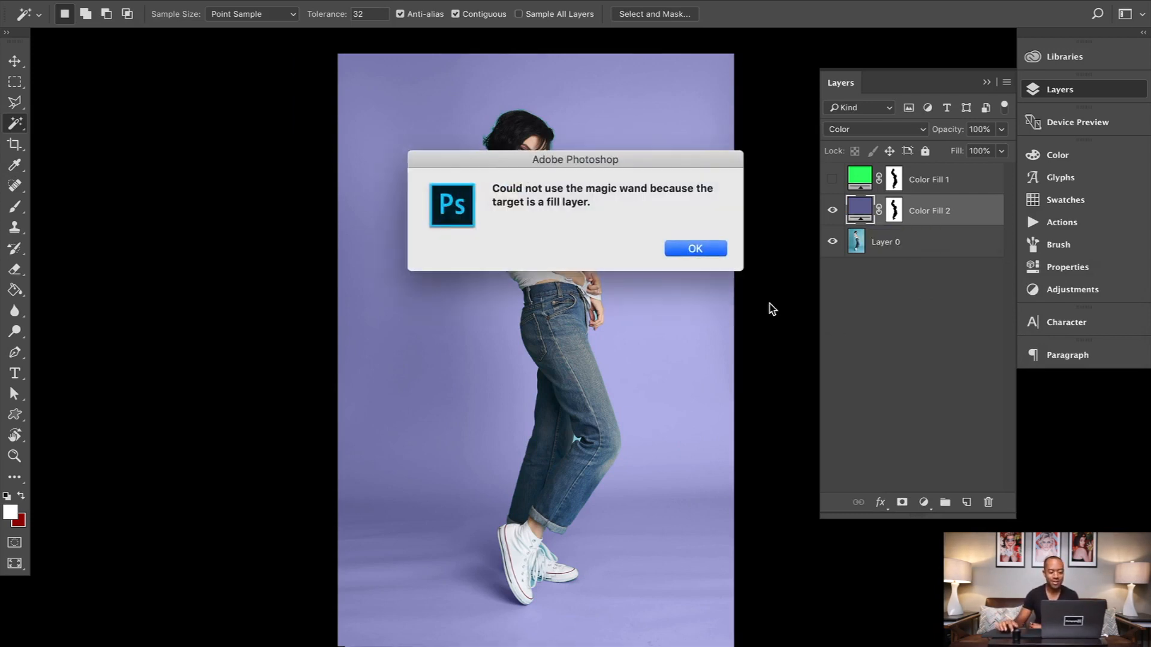
{"action": "left_click", "coordinate": [695, 249]}
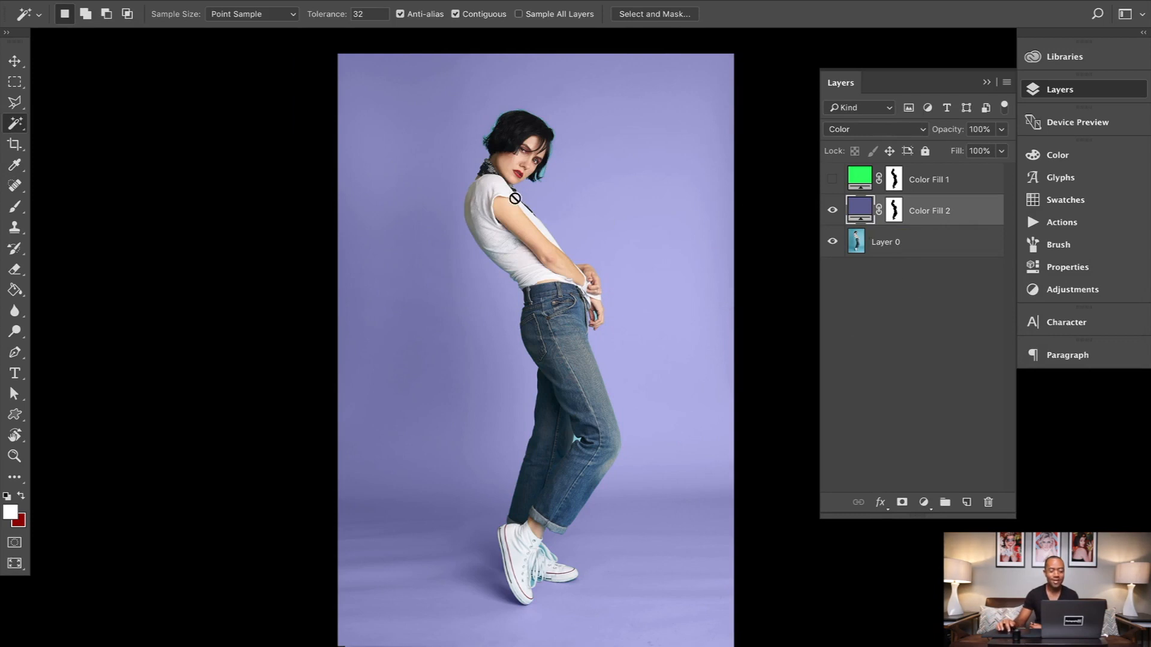
{"action": "left_click", "coordinate": [909, 247]}
{"action": "scroll", "coordinate": [510, 167], "scroll_direction": "up", "scroll_amount": 5}
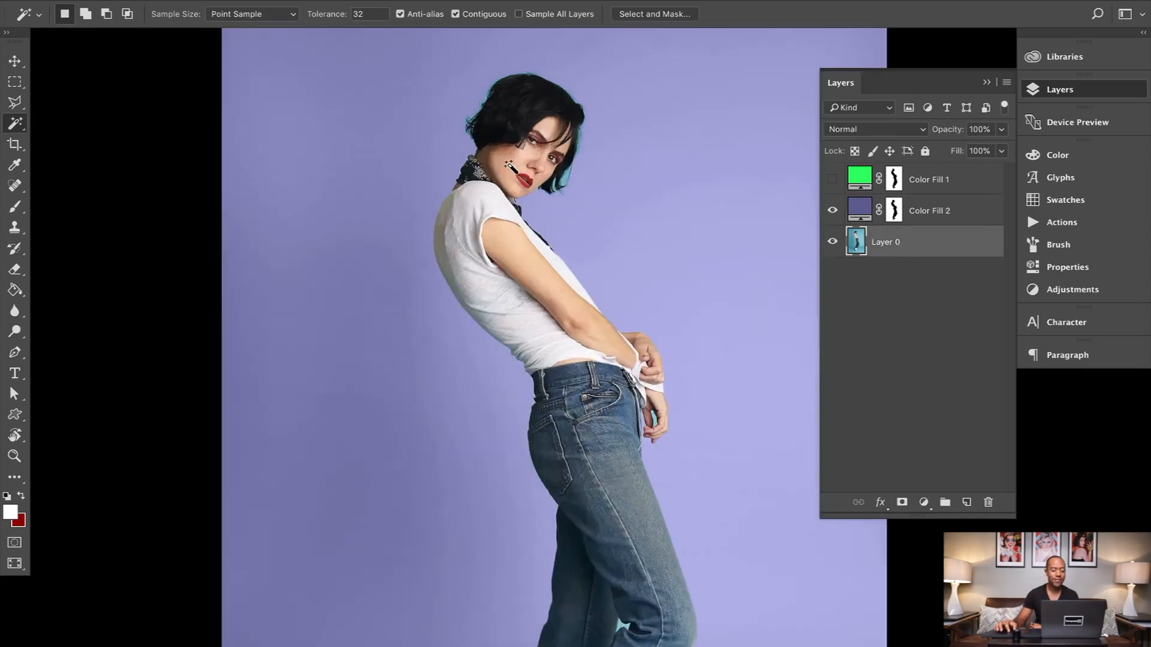
{"action": "scroll", "coordinate": [511, 166], "scroll_direction": "up", "scroll_amount": 5}
{"action": "scroll", "coordinate": [511, 167], "scroll_direction": "down", "scroll_amount": 5}
{"action": "scroll", "coordinate": [510, 166], "scroll_direction": "up", "scroll_amount": 2}
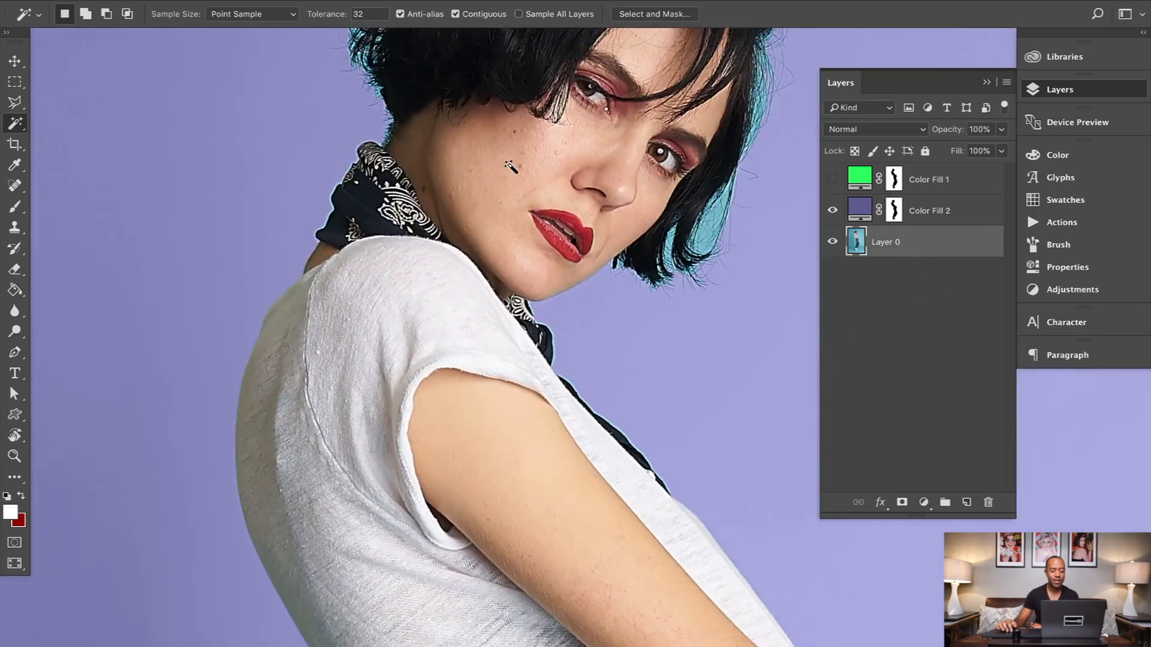
{"action": "scroll", "coordinate": [511, 167], "scroll_direction": "up", "scroll_amount": 2}
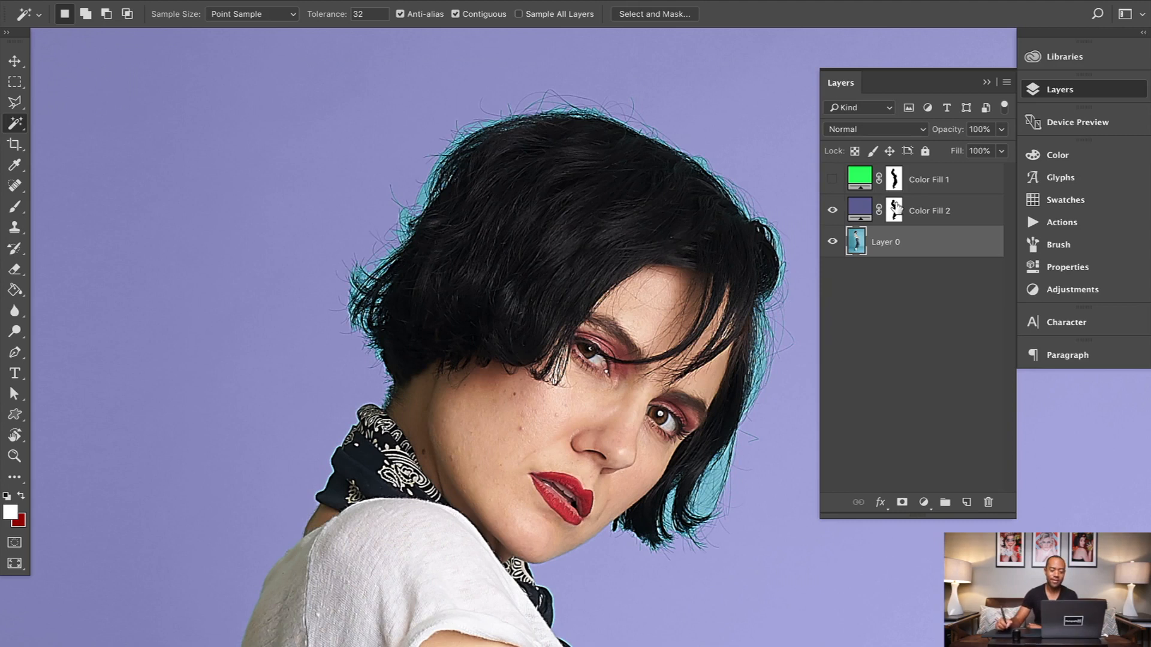
Step: Target the Color Fill 2 layer mask and ready the Brush tool with white as the foreground colour
{"action": "left_click", "coordinate": [902, 213]}
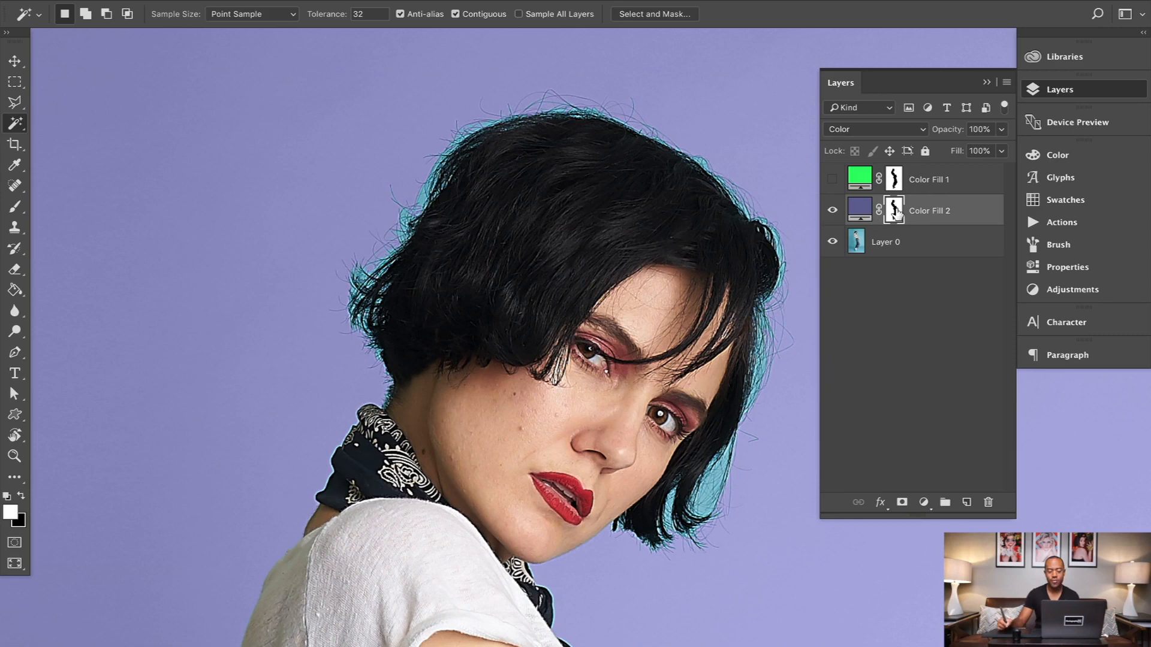
{"action": "key", "text": "b"}
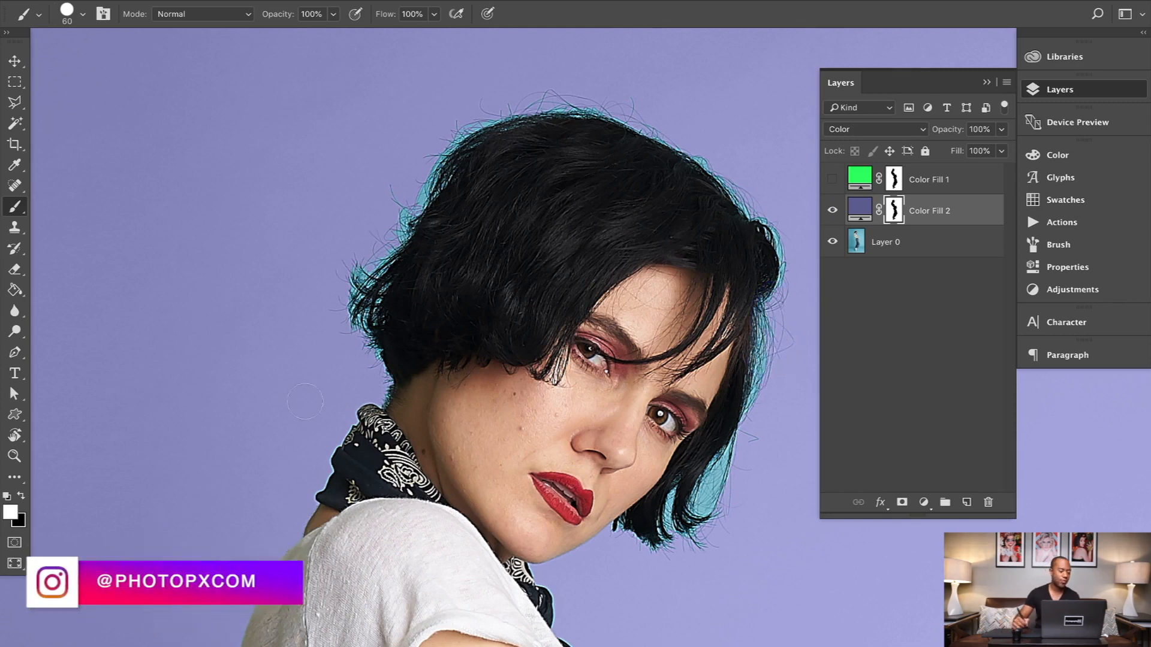
{"action": "left_click", "coordinate": [9, 513]}
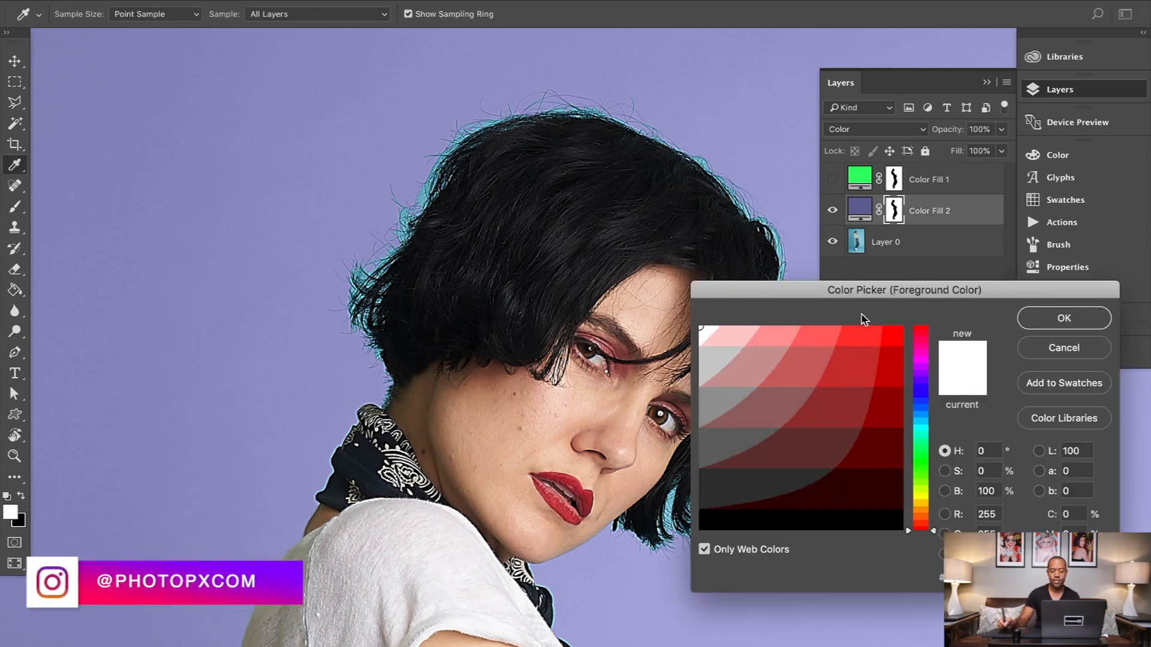
{"action": "left_click", "coordinate": [1062, 317]}
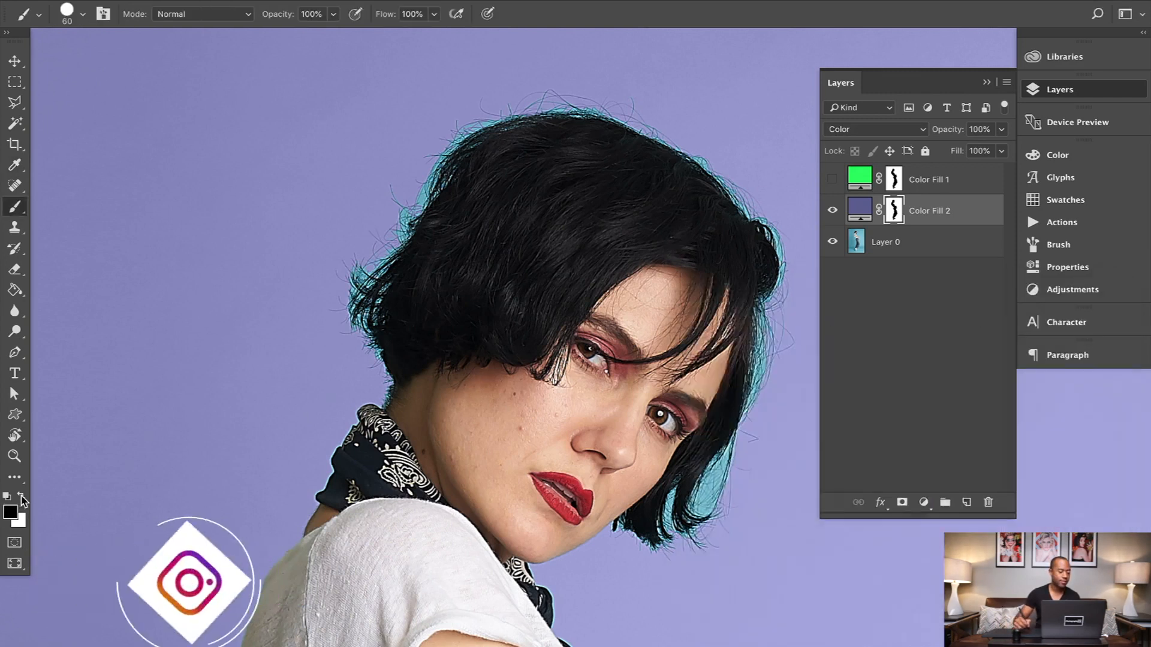
{"action": "left_click", "coordinate": [11, 511]}
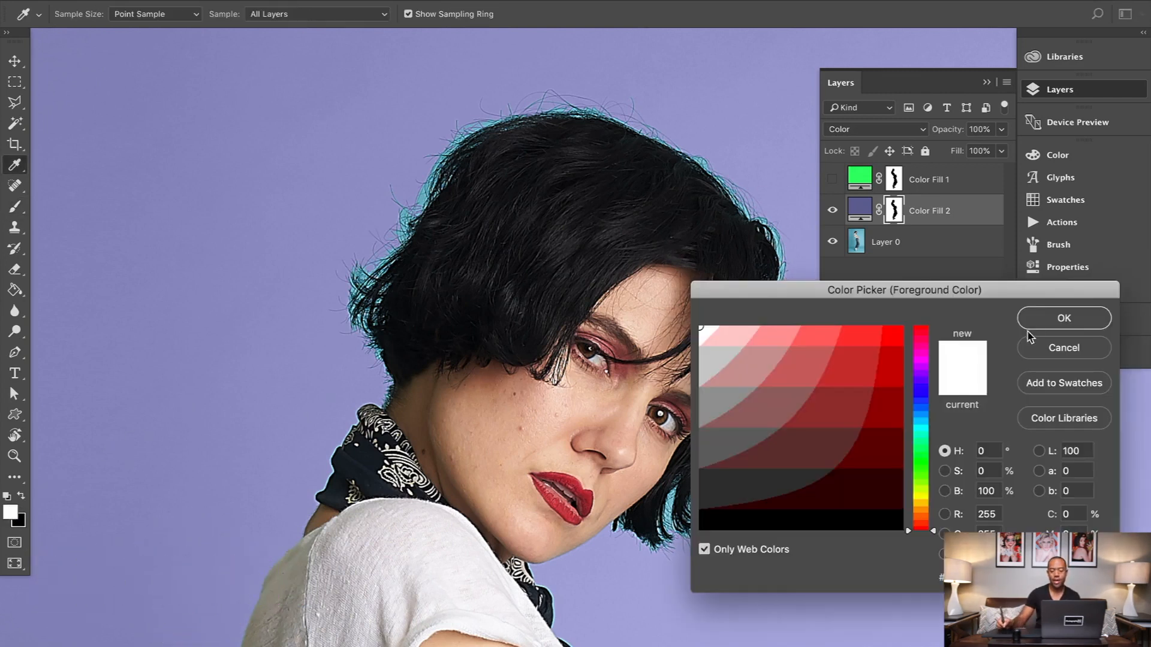
{"action": "left_click", "coordinate": [1061, 318]}
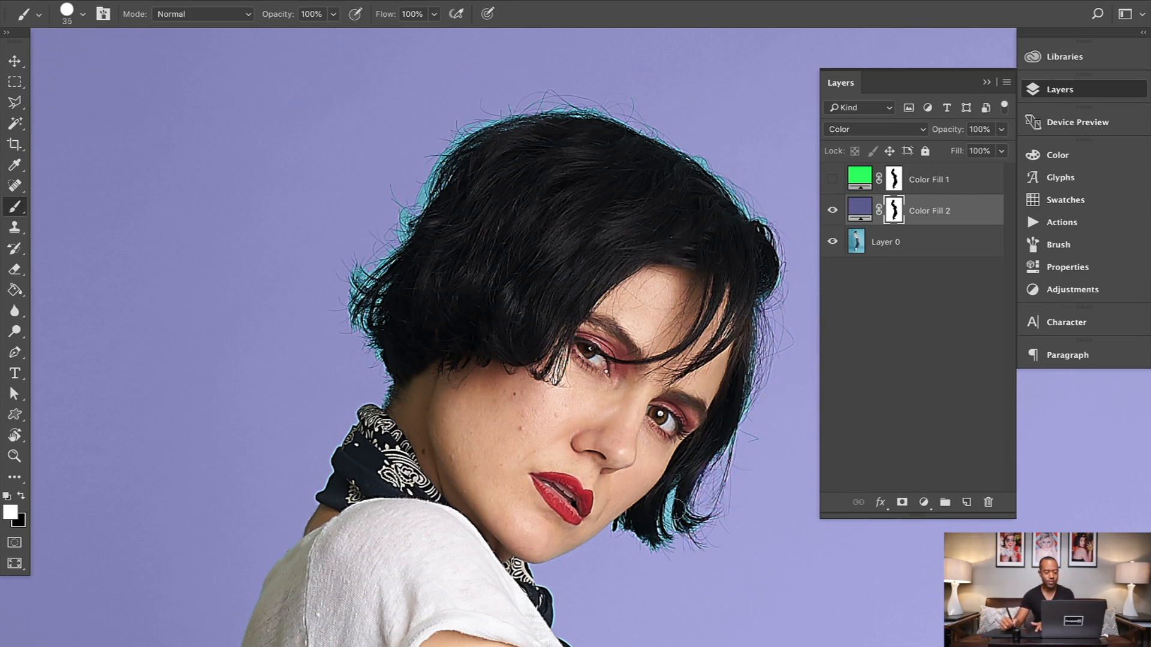
Step: Paint the Color Fill 2 mask along the face-side hair edge with a 20 px brush, white over cyan fringe and black over spill
{"action": "key", "text": "bracketleft"}
{"action": "key", "text": "bracketleft"}
{"action": "key", "text": "bracketleft"}
{"action": "key", "text": "bracketleft"}
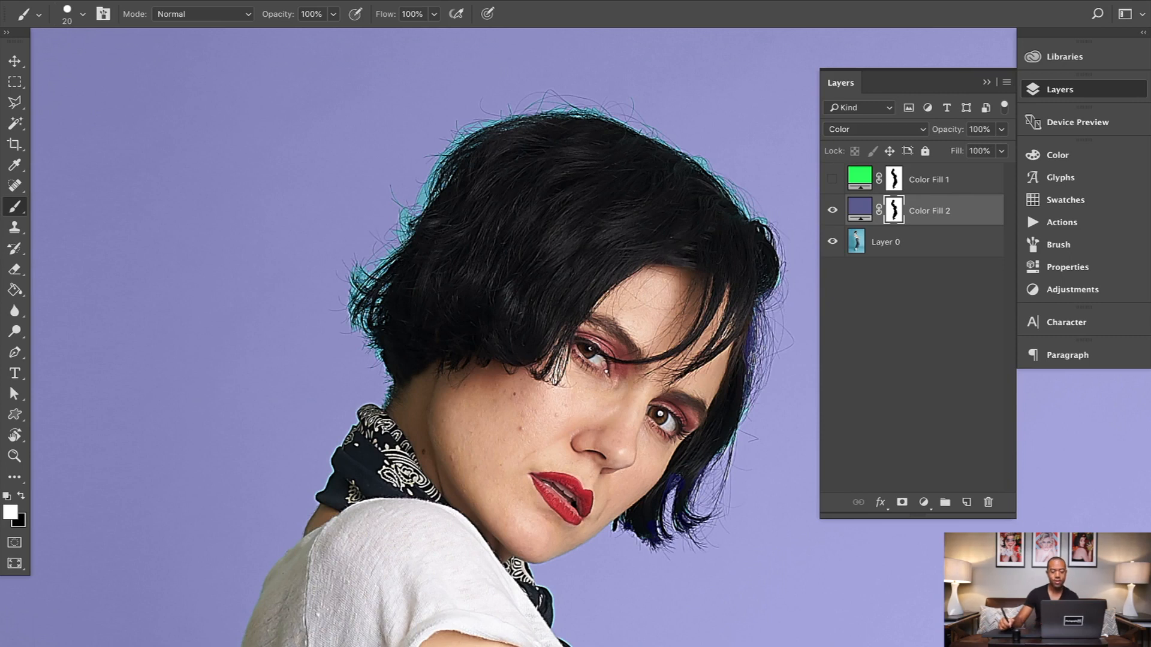
{"action": "key", "text": "x"}
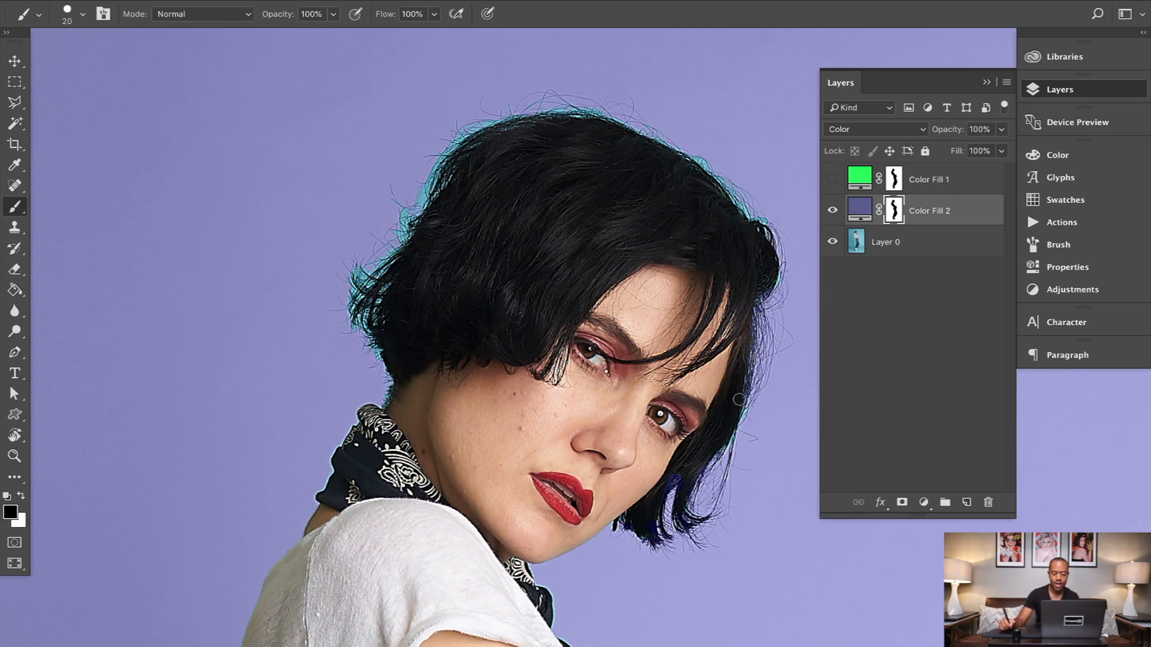
{"action": "key", "text": "x"}
{"action": "key", "text": "x"}
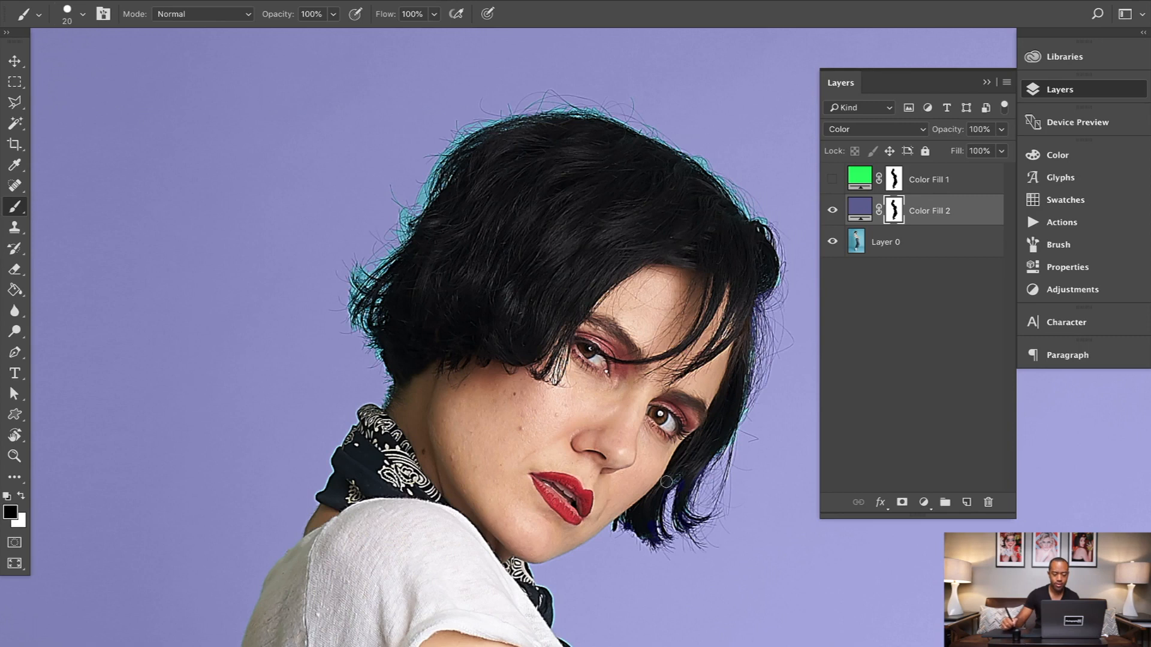
Step: Paint white on the mask over the cyan fringe at the back and crown of the hair, restoring spilled areas with black
{"action": "key", "text": "x"}
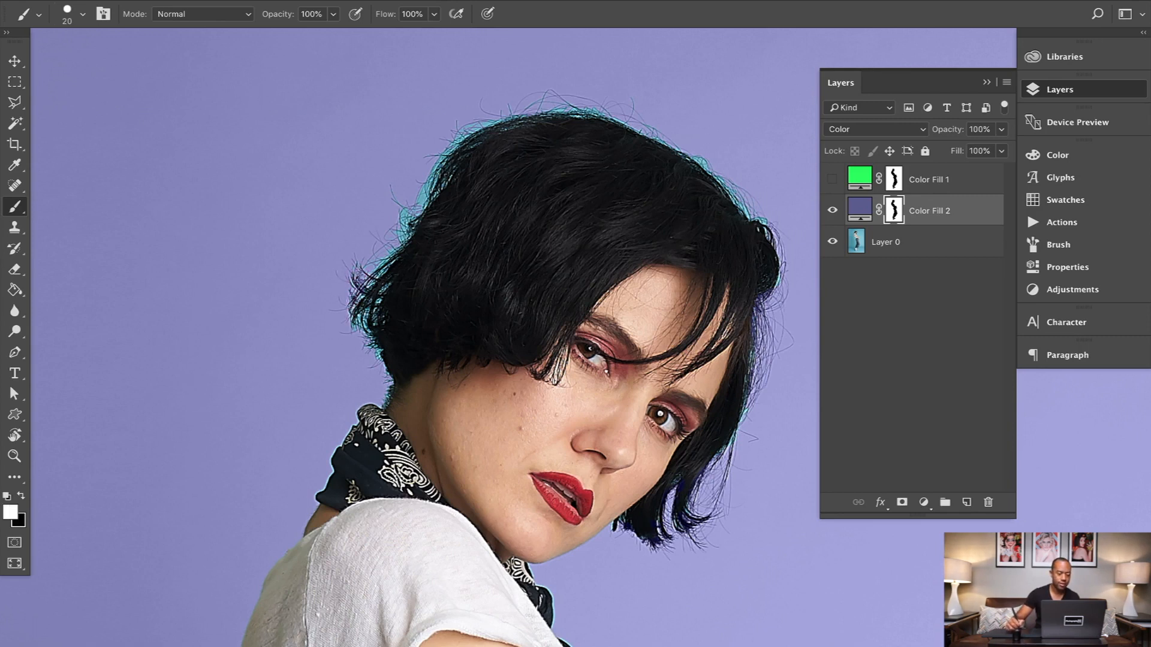
{"action": "mouse_move", "coordinate": [367, 306]}
{"action": "left_mouse_down"}
{"action": "mouse_move", "coordinate": [374, 298]}
{"action": "mouse_move", "coordinate": [376, 311]}
{"action": "mouse_move", "coordinate": [364, 312]}
{"action": "left_mouse_up"}
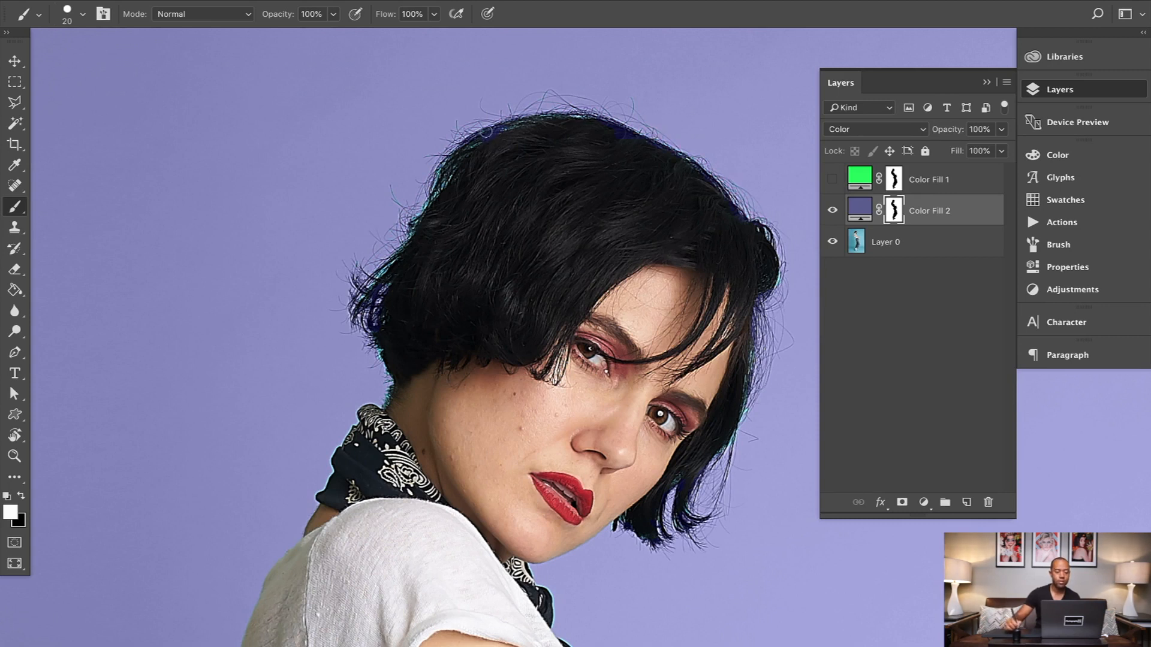
{"action": "key", "text": "x"}
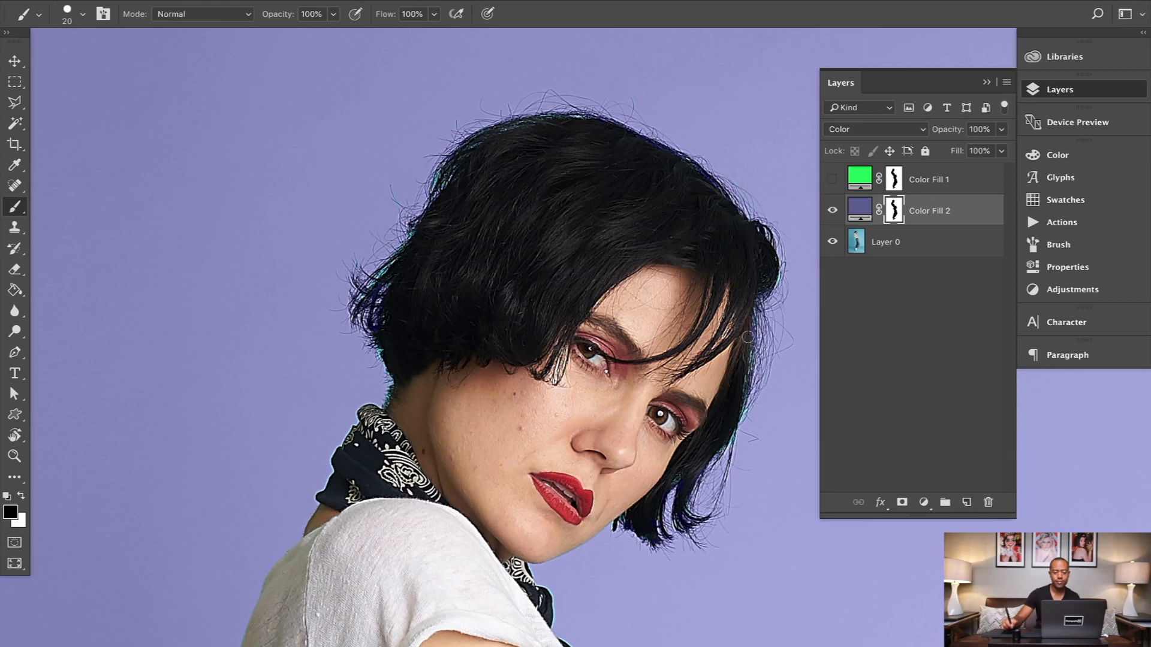
Step: Paint white on the mask over the cyan-tinted shoelaces and, with a 40 px brush, over the gap behind the knee
{"action": "scroll", "coordinate": [760, 160], "scroll_direction": "down", "scroll_amount": 5}
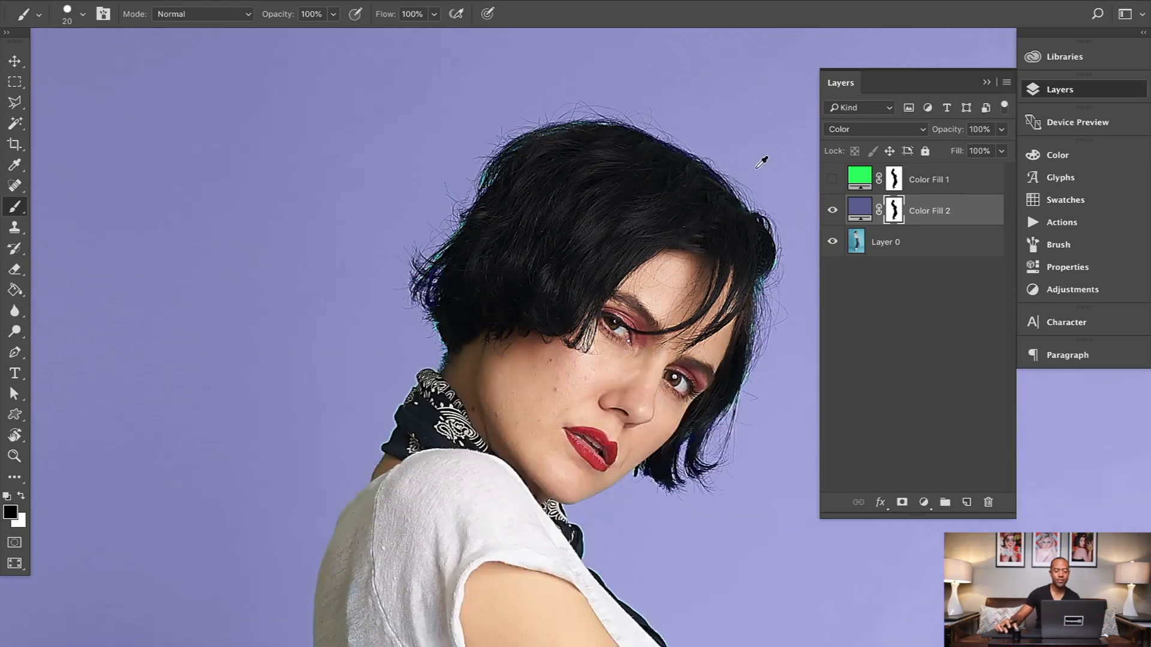
{"action": "scroll", "coordinate": [750, 173], "scroll_direction": "down", "scroll_amount": 5}
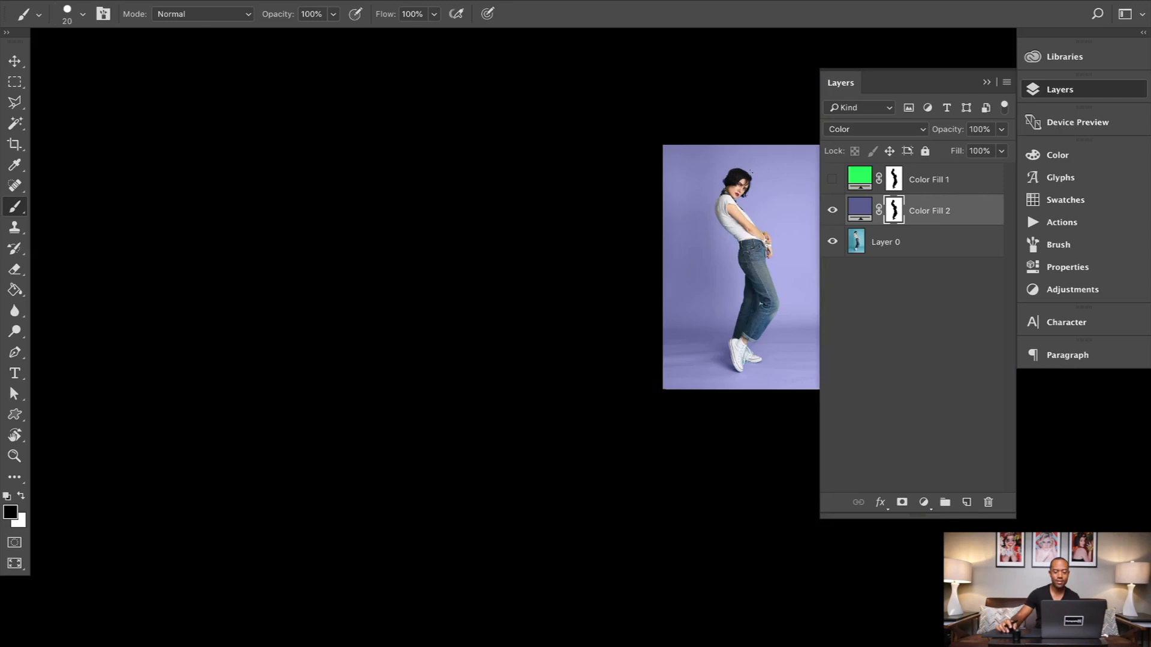
{"action": "scroll", "coordinate": [591, 213], "scroll_direction": "up", "scroll_amount": 5}
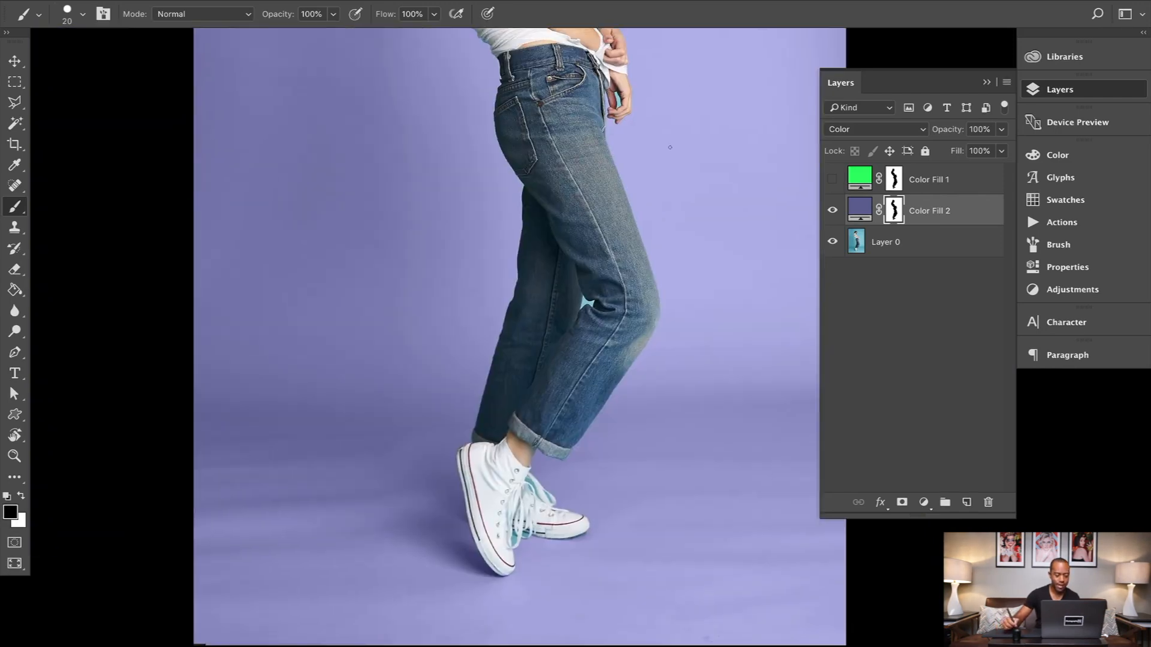
{"action": "key", "text": "x"}
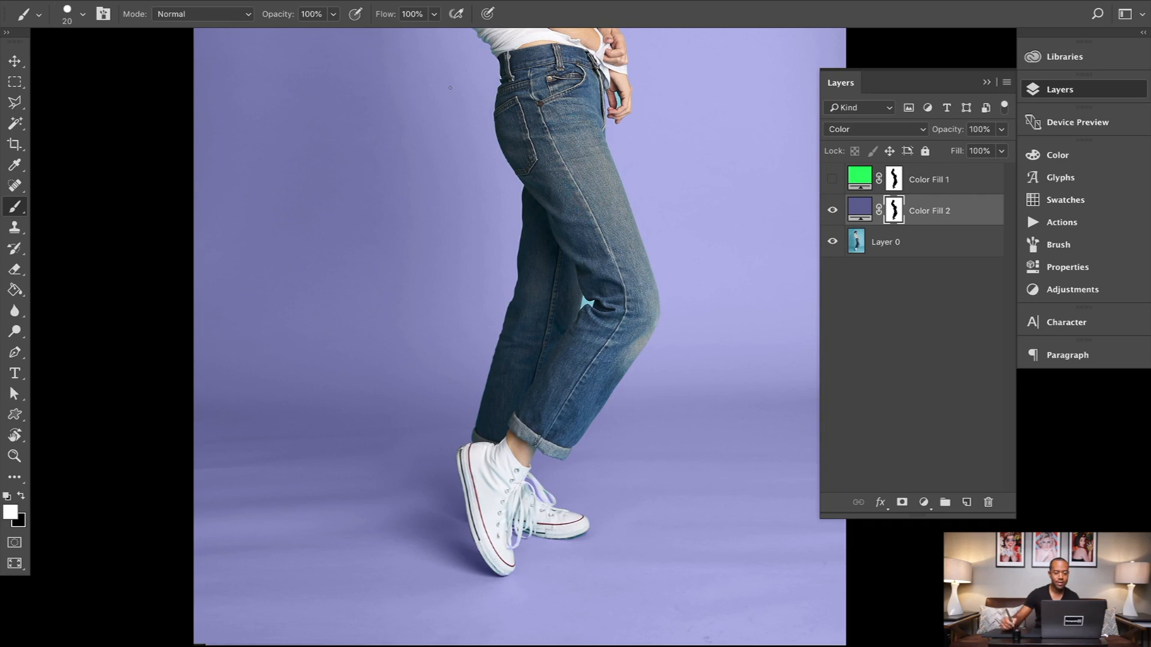
{"action": "key", "text": "bracketright"}
{"action": "key", "text": "bracketright"}
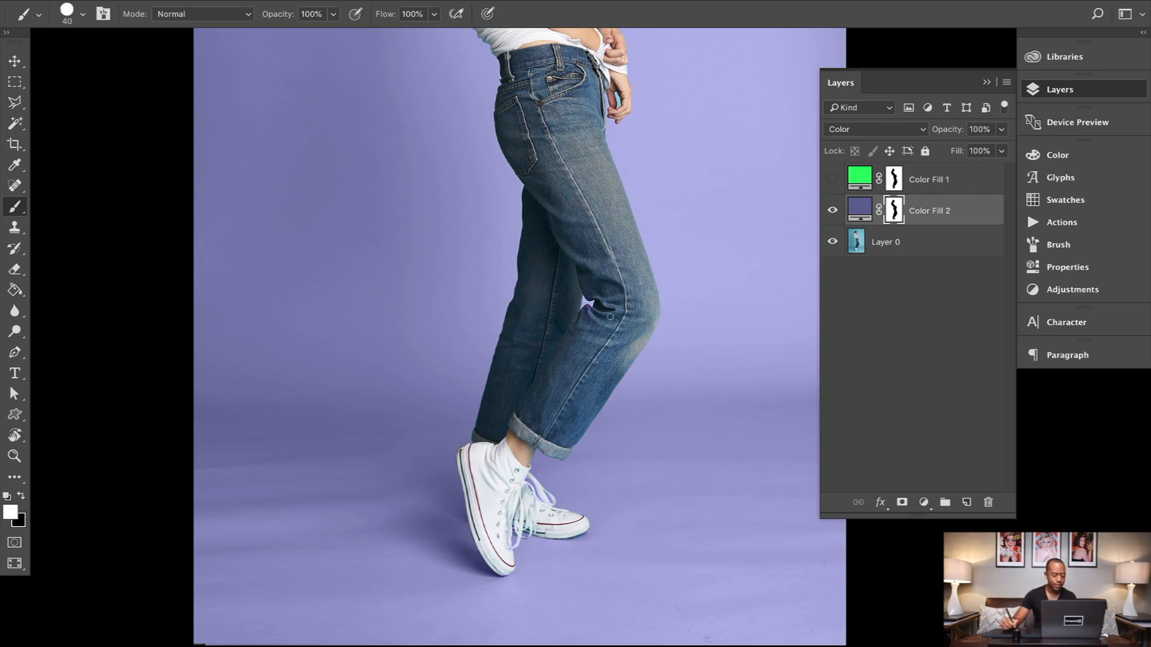
{"action": "key", "text": "x"}
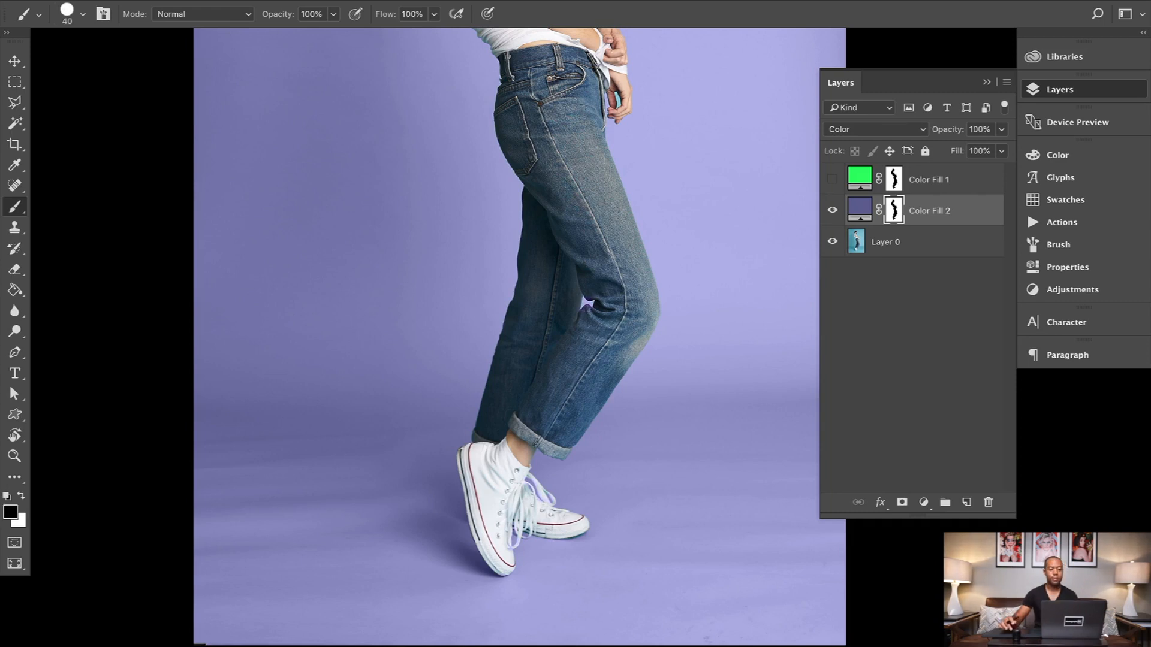
Step: Review the recoloured backdrop around the whole figure and toggle the Color Fill 2 layer's visibility to compare before and after
{"action": "scroll", "coordinate": [616, 209], "scroll_direction": "up", "scroll_amount": 5}
{"action": "key", "text": "x"}
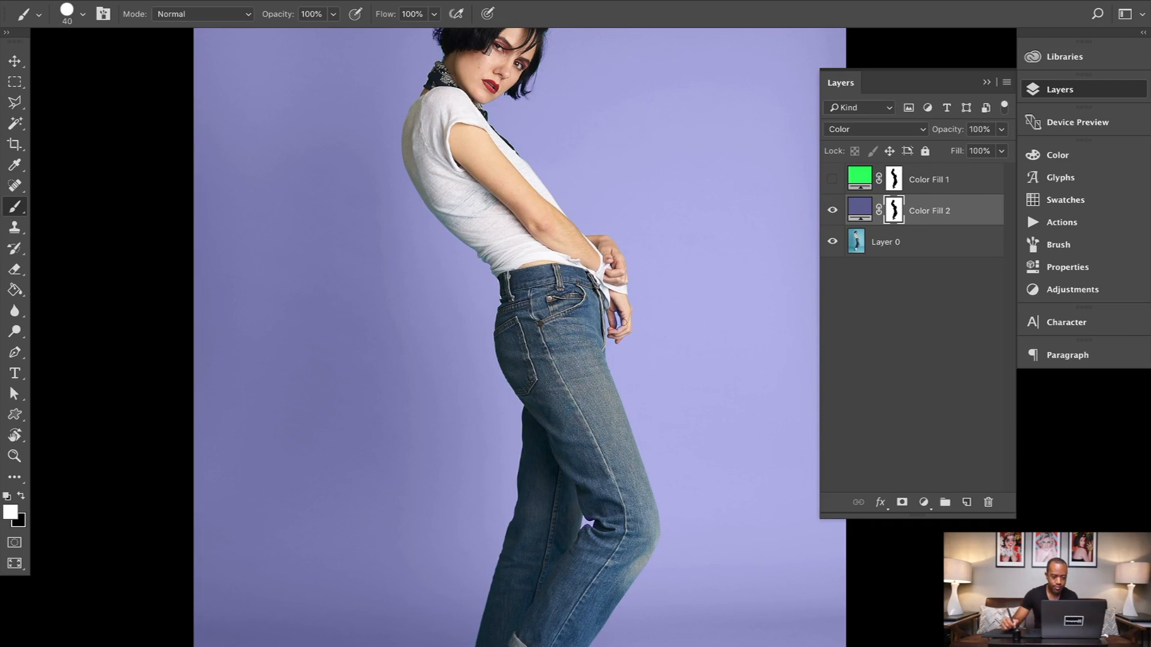
{"action": "key", "text": "x"}
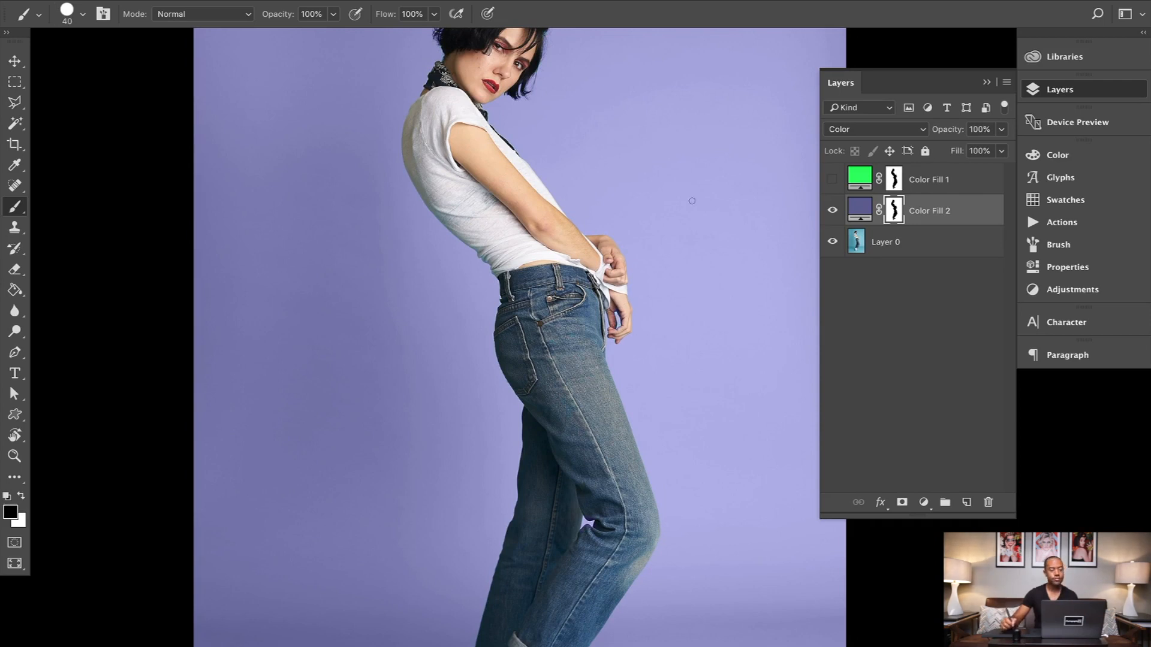
{"action": "scroll", "coordinate": [582, 132], "scroll_direction": "up", "scroll_amount": 7}
{"action": "scroll", "coordinate": [583, 132], "scroll_direction": "down", "scroll_amount": 10}
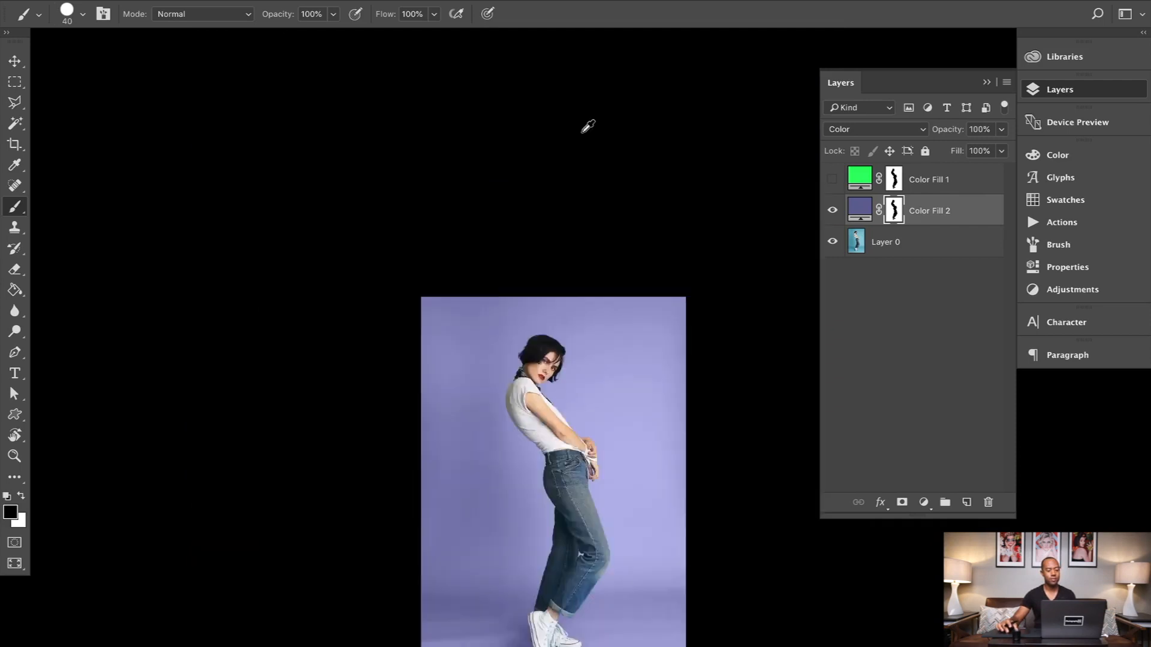
{"action": "scroll", "coordinate": [585, 128], "scroll_direction": "up", "scroll_amount": 2}
{"action": "scroll", "coordinate": [565, 305], "scroll_direction": "down", "scroll_amount": 1}
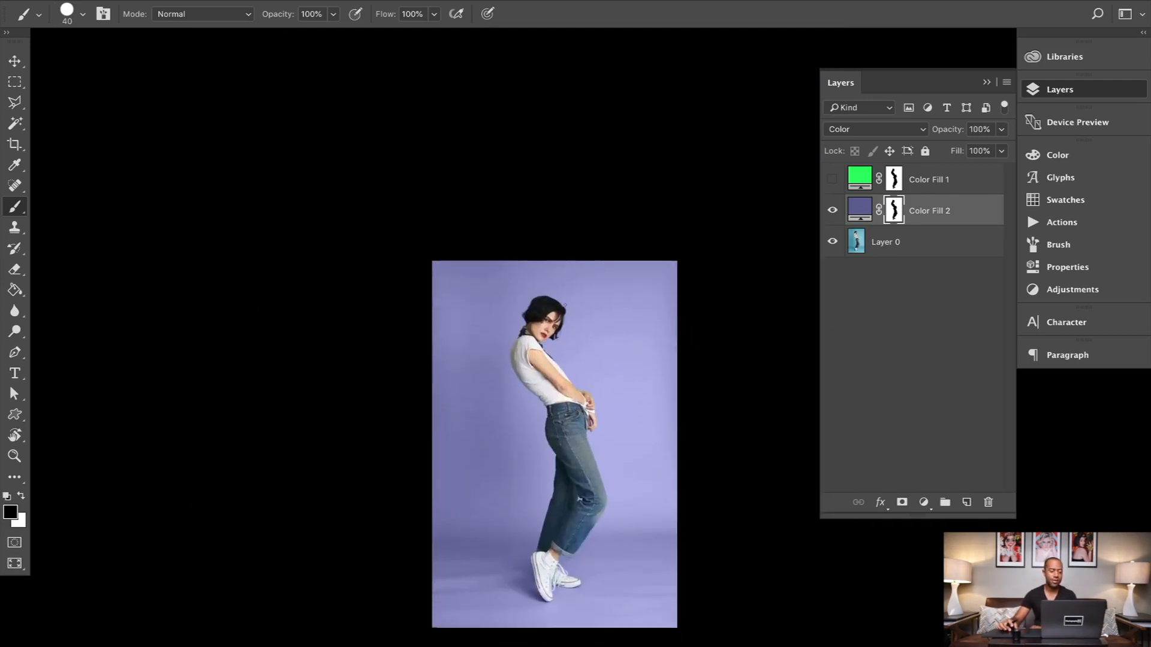
{"action": "scroll", "coordinate": [565, 305], "scroll_direction": "up", "scroll_amount": 1}
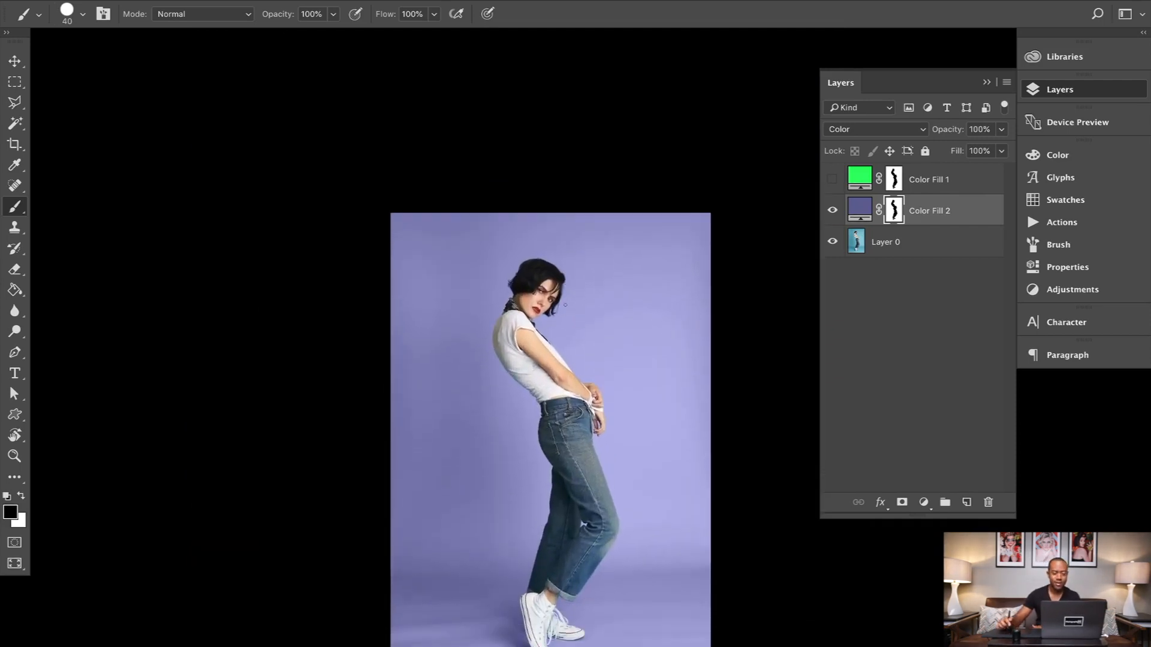
{"action": "left_click", "coordinate": [831, 215]}
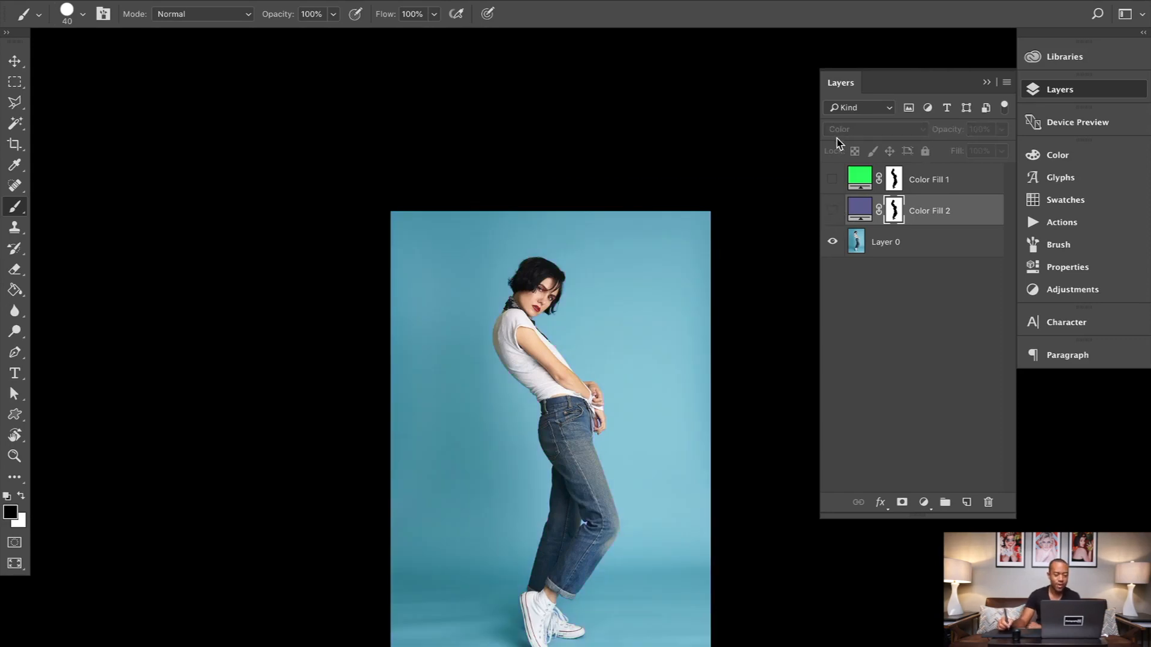
{"action": "left_click", "coordinate": [832, 211]}
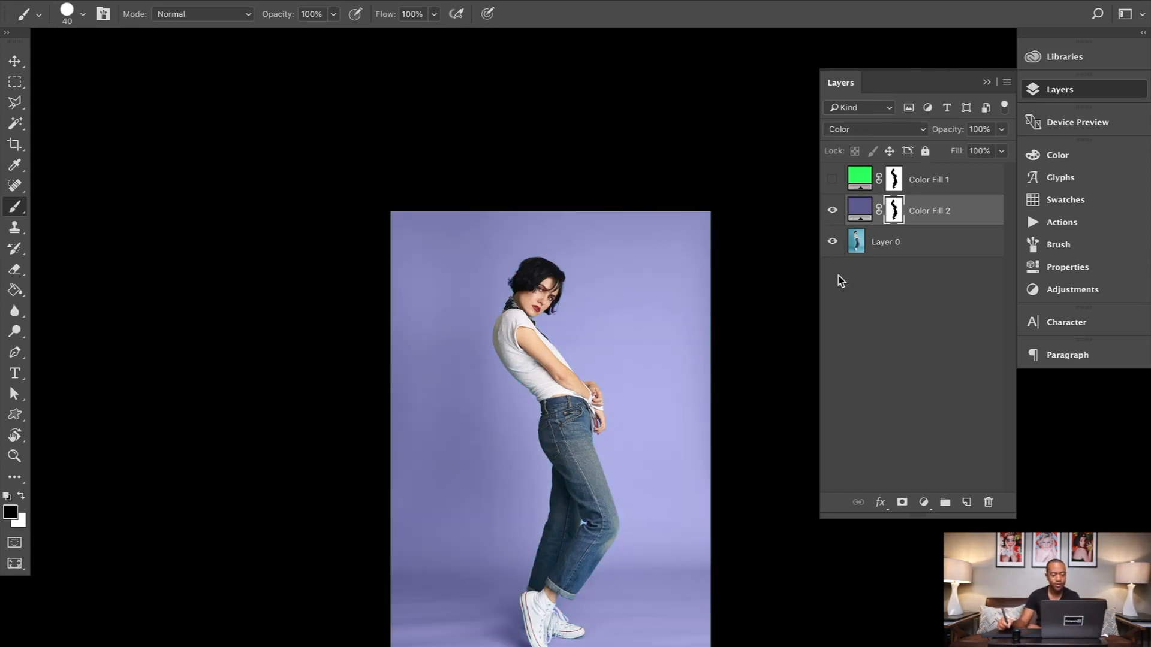
{"action": "left_click", "coordinate": [833, 210]}
{"action": "left_click", "coordinate": [833, 210]}
Step: Change the Color Fill 2 colour to a muted olive with hue 60, saturation 33% and brightness 60%
{"action": "double_click", "coordinate": [858, 210]}
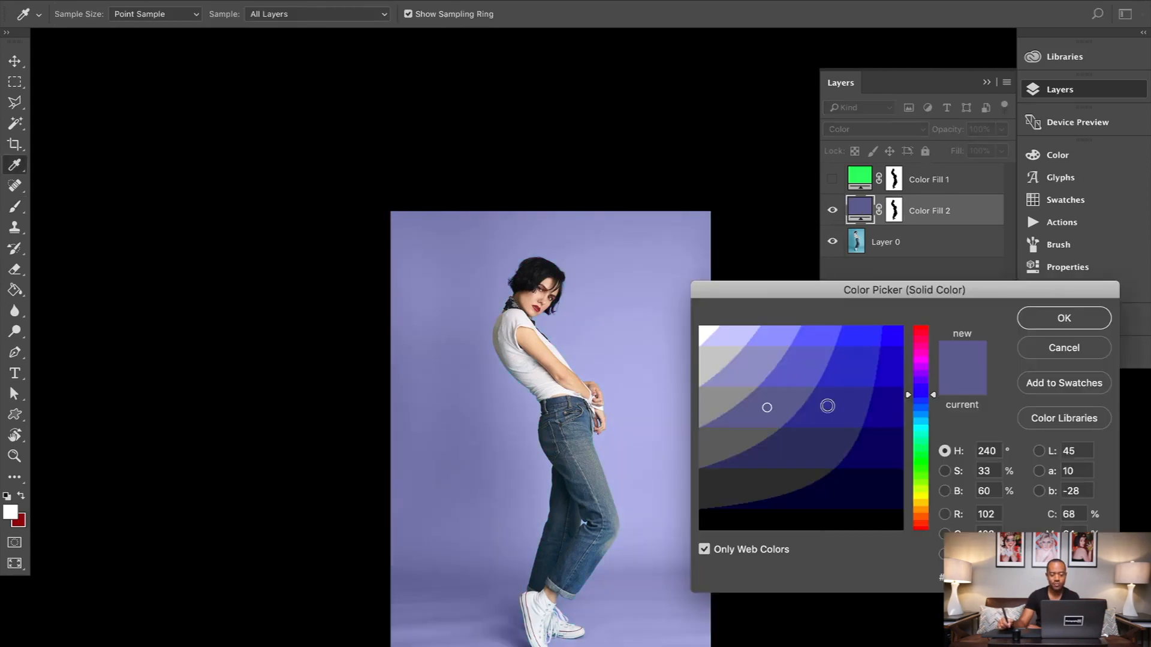
{"action": "left_click", "coordinate": [912, 445]}
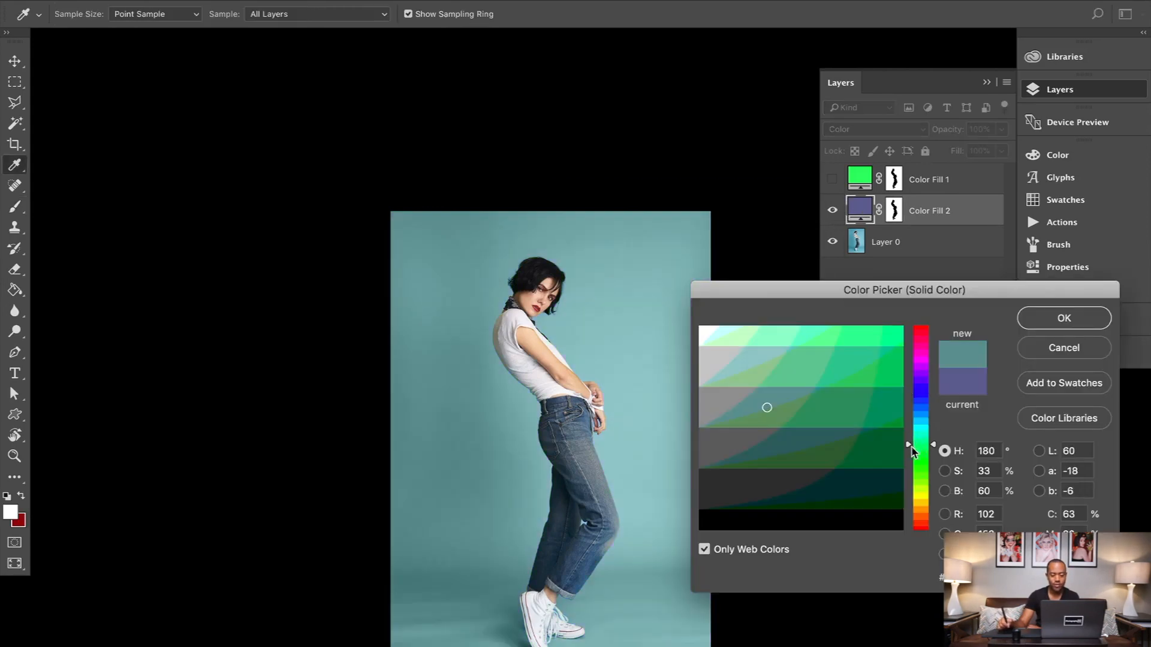
{"action": "left_click", "coordinate": [923, 449]}
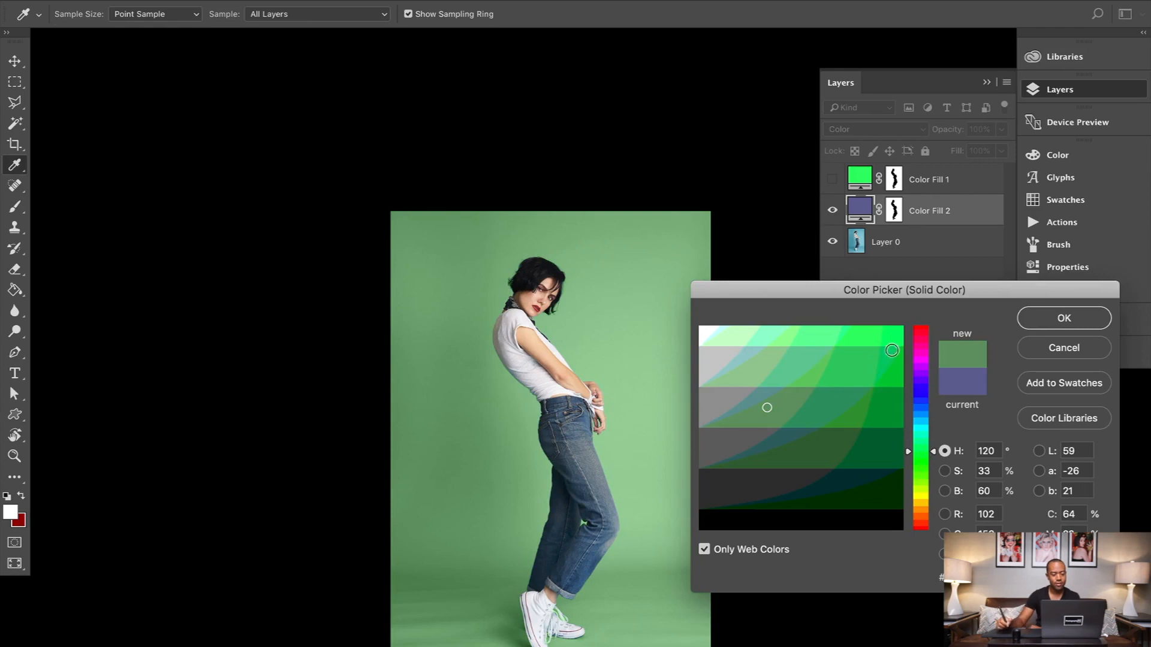
{"action": "left_click", "coordinate": [923, 465]}
{"action": "left_click_drag", "start_coordinate": [921, 463], "coordinate": [917, 481]}
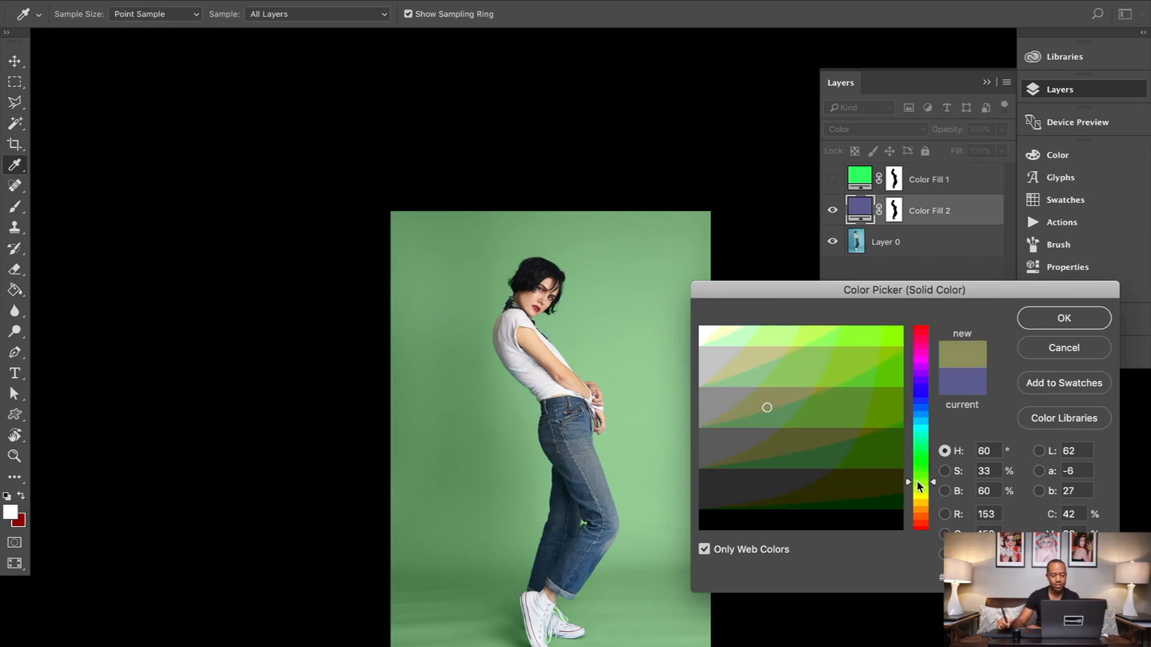
{"action": "left_click", "coordinate": [921, 492]}
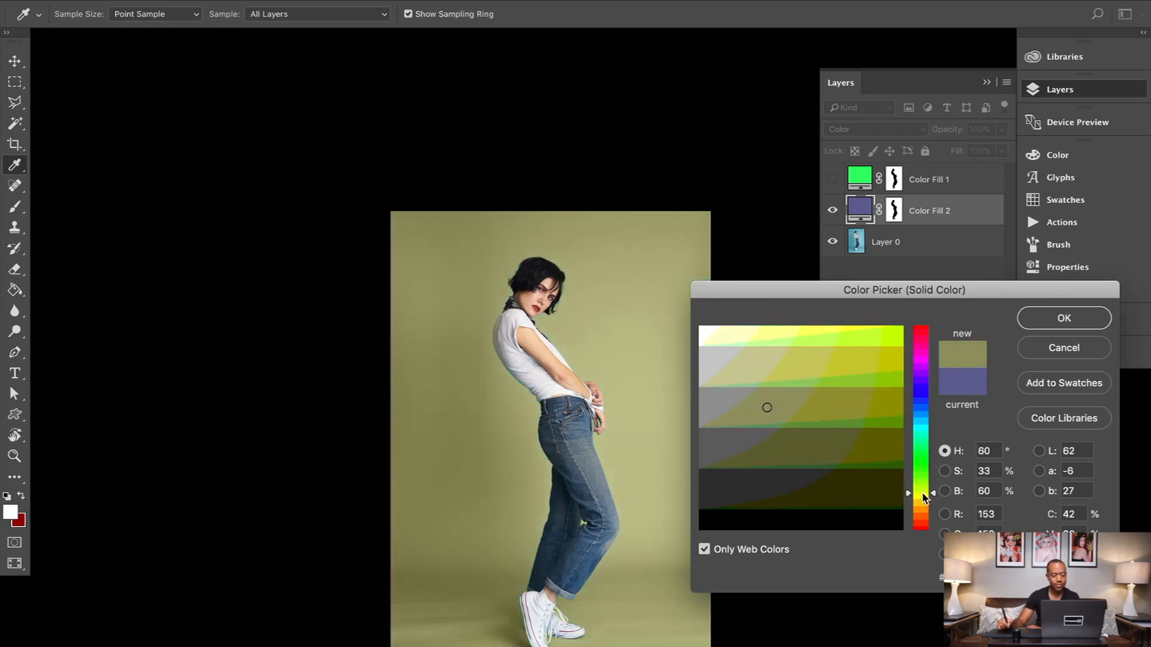
{"action": "left_click_drag", "start_coordinate": [923, 498], "coordinate": [925, 514]}
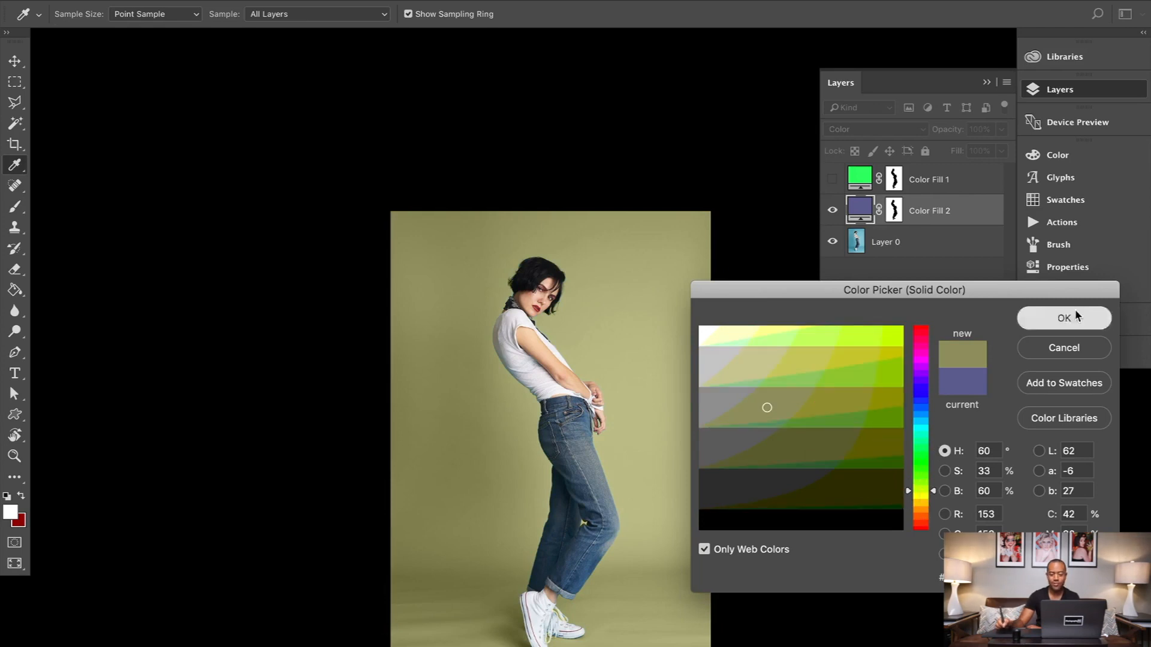
{"action": "left_click", "coordinate": [1065, 317]}
Step: Lower the Color Fill 2 layer's opacity to 67%
{"action": "left_click", "coordinate": [1001, 129]}
{"action": "mouse_move", "coordinate": [1000, 148]}
{"action": "left_mouse_down"}
{"action": "mouse_move", "coordinate": [947, 150]}
{"action": "mouse_move", "coordinate": [987, 153]}
{"action": "mouse_move", "coordinate": [986, 165]}
{"action": "mouse_move", "coordinate": [1019, 149]}
{"action": "mouse_move", "coordinate": [979, 153]}
{"action": "left_mouse_up"}
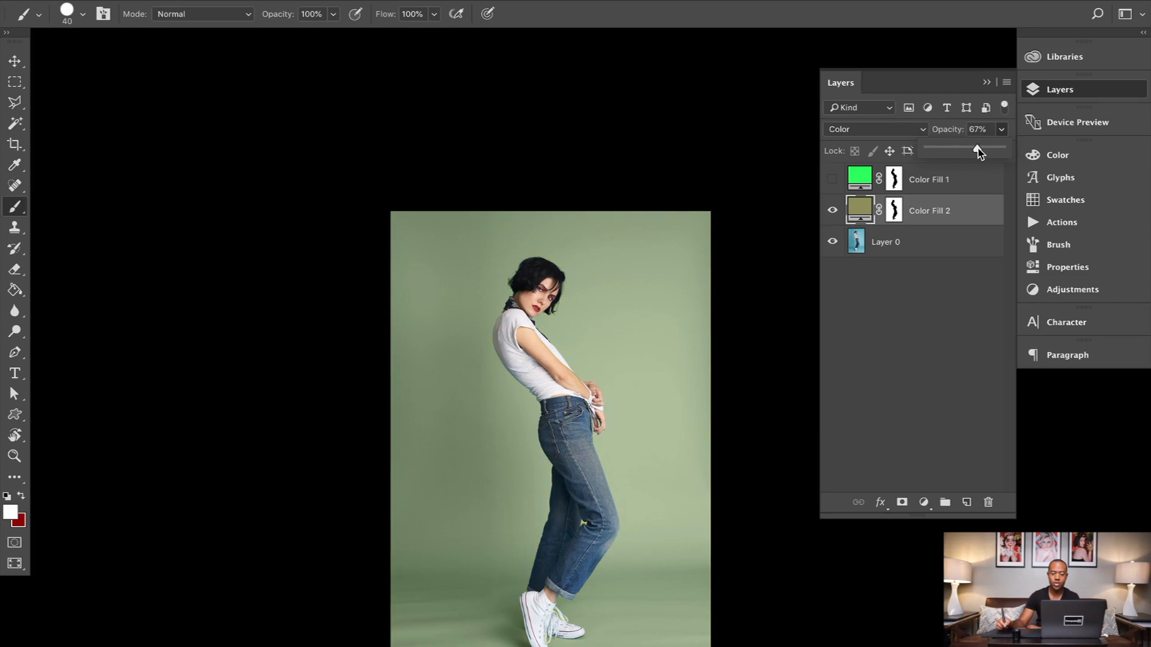
{"action": "left_click", "coordinate": [945, 252]}
Step: Compare the softened olive fill with the original blue backdrop by toggling Color Fill 2, and view the full image
{"action": "left_click", "coordinate": [833, 211]}
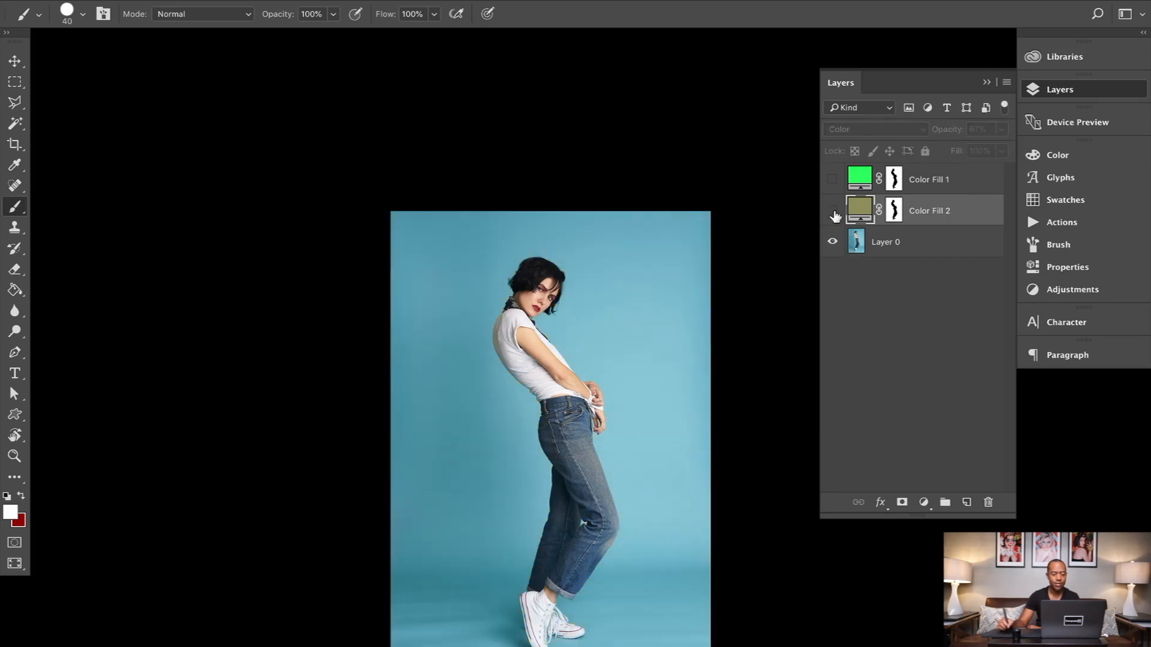
{"action": "left_click", "coordinate": [833, 210]}
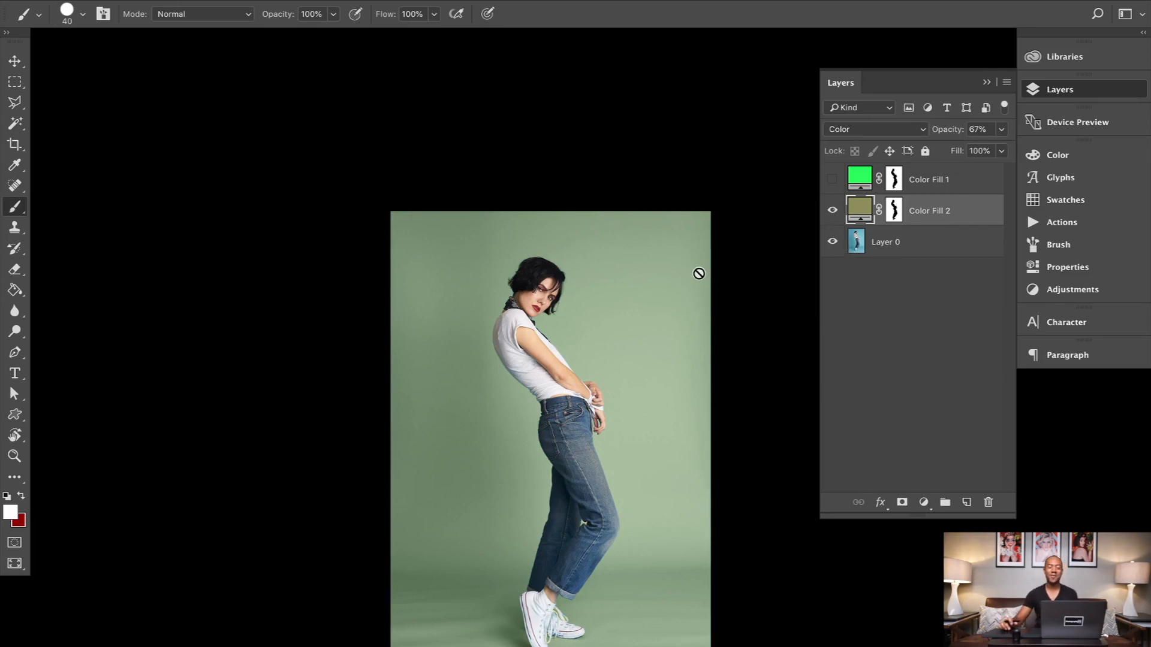
{"action": "scroll", "coordinate": [699, 273], "scroll_direction": "down", "scroll_amount": 2}
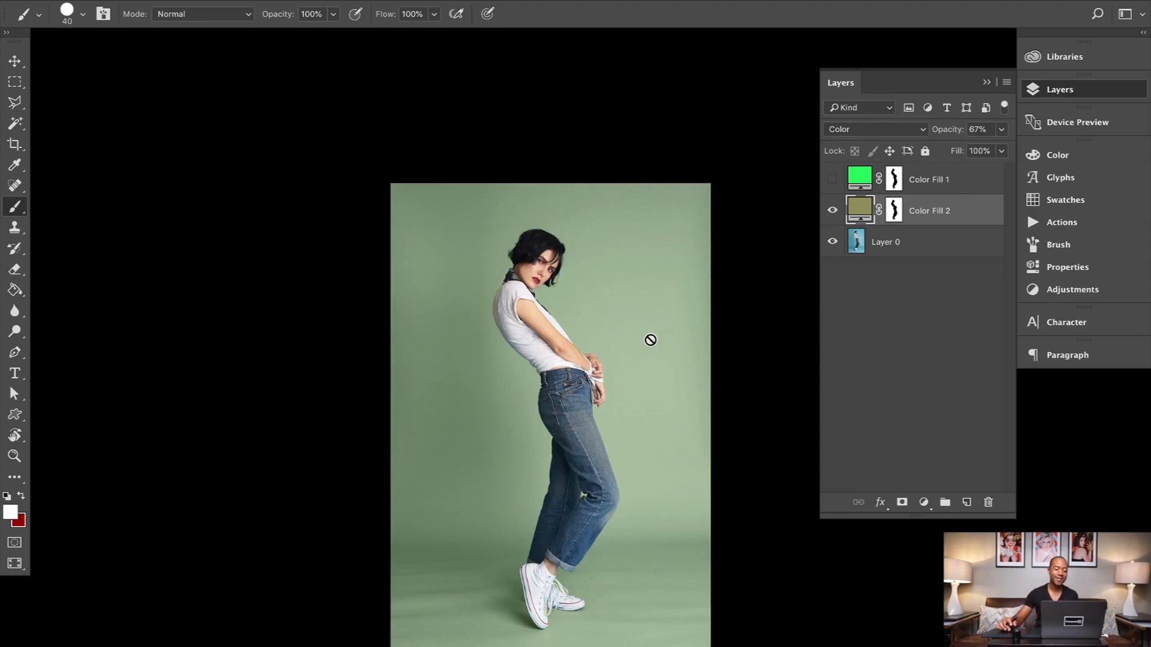
{"action": "scroll", "coordinate": [650, 340], "scroll_direction": "down", "scroll_amount": 6}
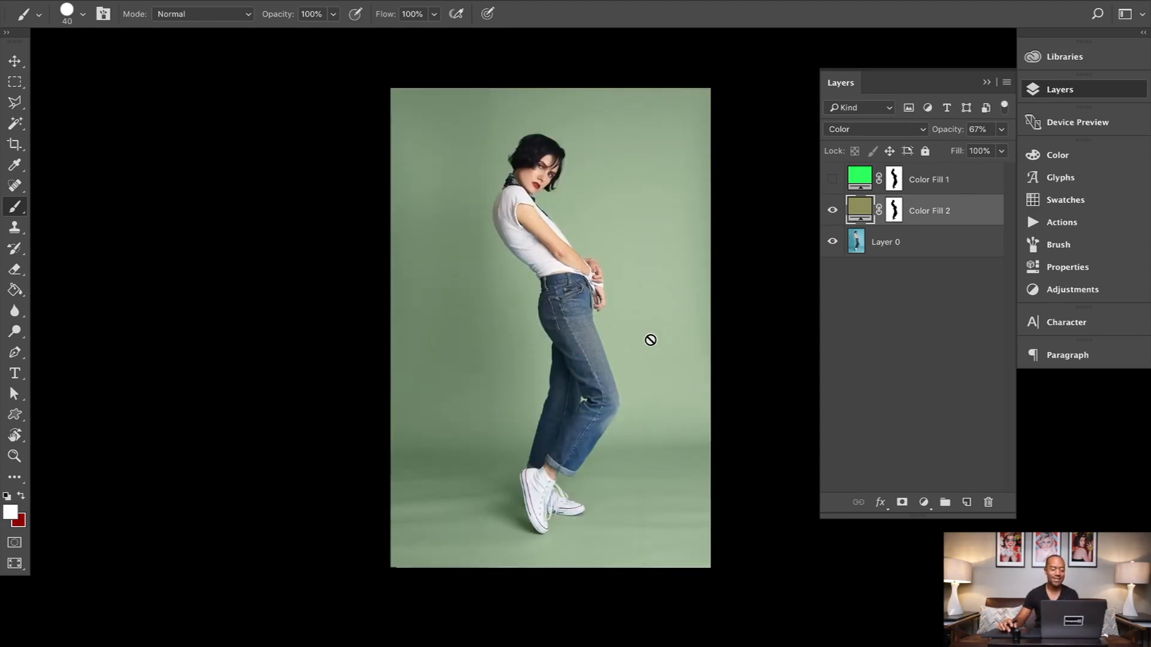